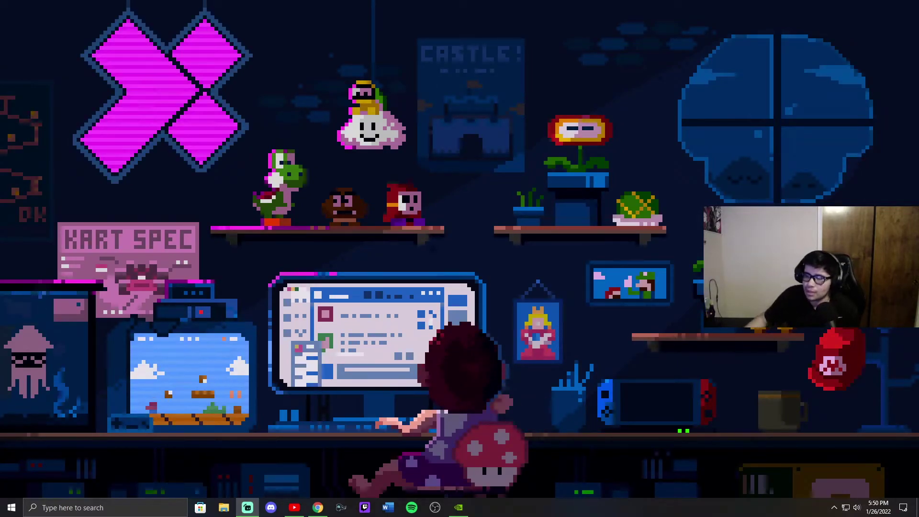
Bring up the YouTube channel window and view its Videos and Home pages.
{"action": "left_click", "coordinate": [295, 508]}
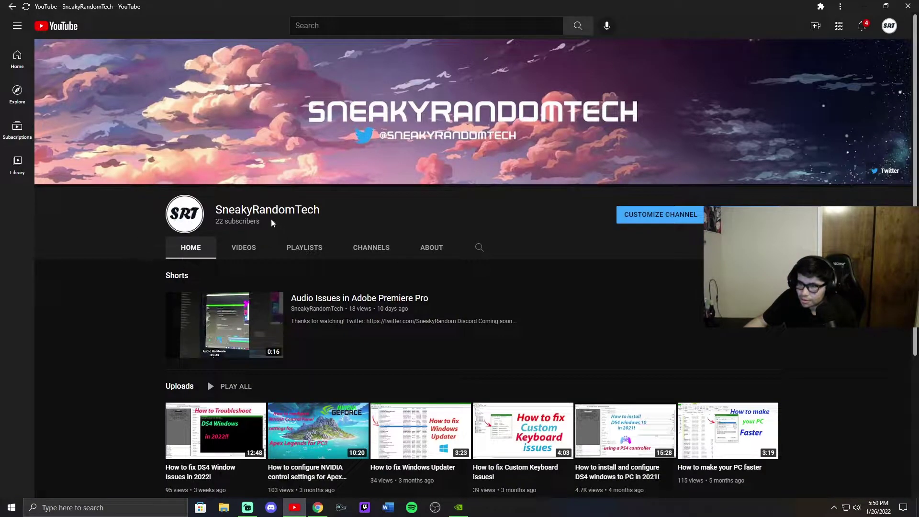
{"action": "left_click_drag", "start_coordinate": [263, 225], "coordinate": [197, 253]}
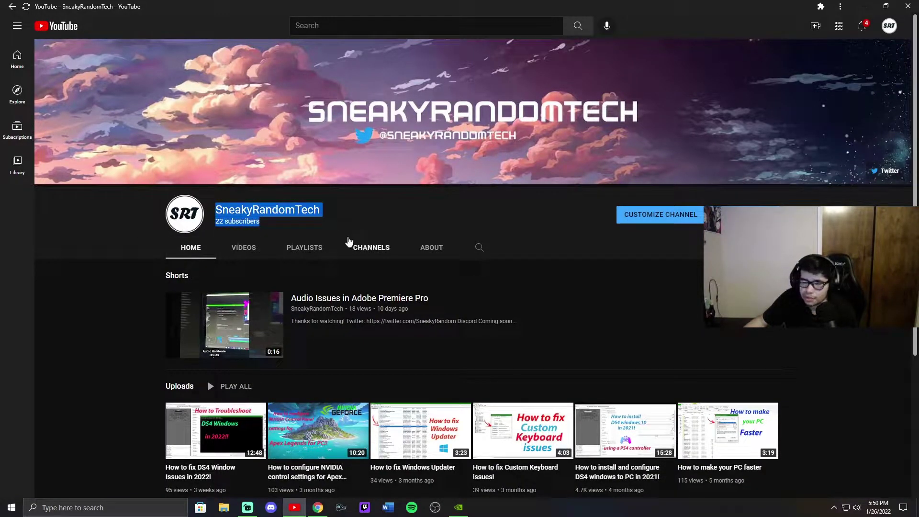
{"action": "left_click", "coordinate": [443, 222]}
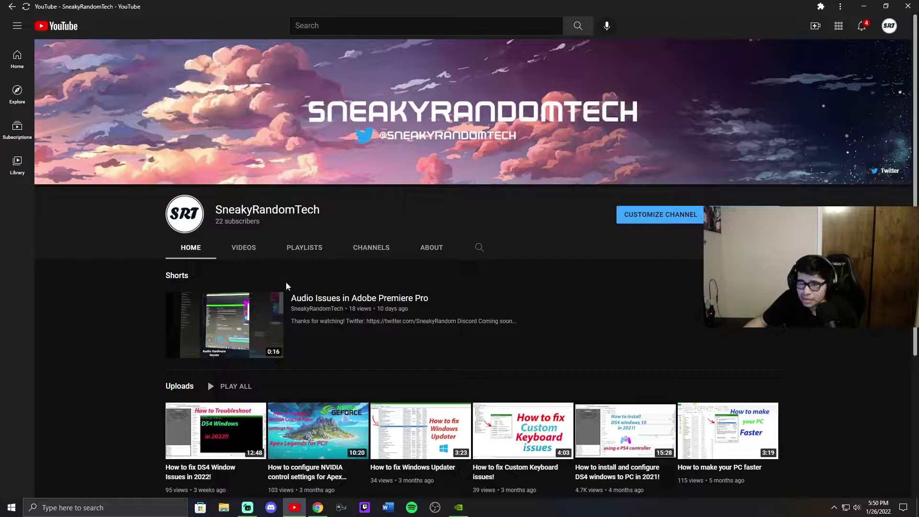
{"action": "left_click", "coordinate": [243, 248]}
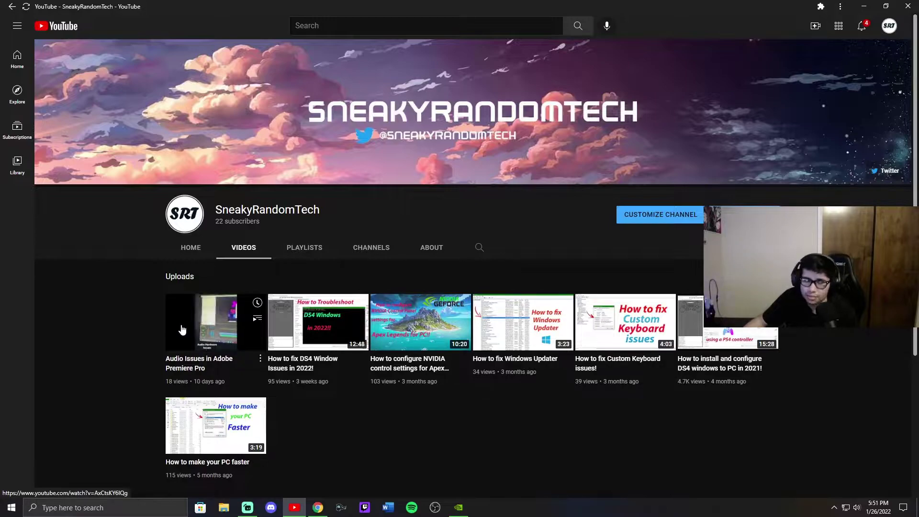
{"action": "left_click", "coordinate": [194, 258]}
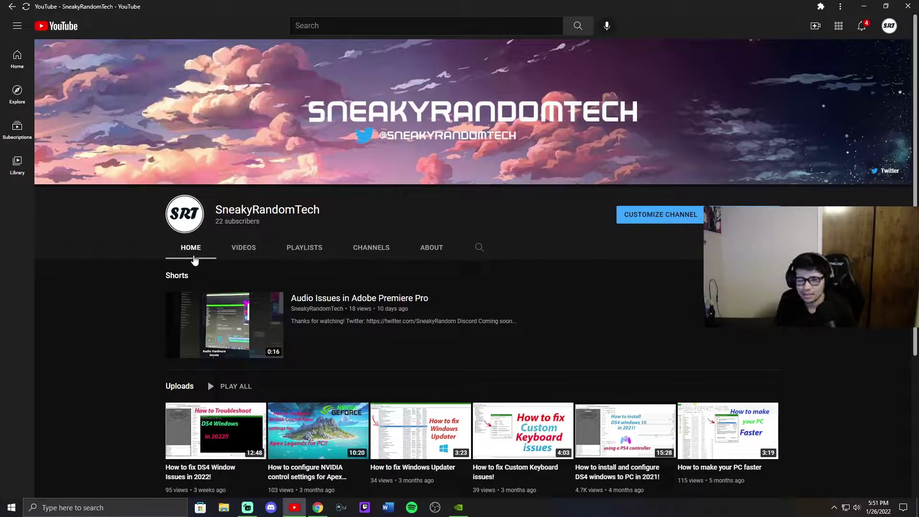
Scroll the channel home page, return to the videos list, and minimize the window.
{"action": "scroll", "coordinate": [194, 259], "scroll_direction": "down", "scroll_amount": 3}
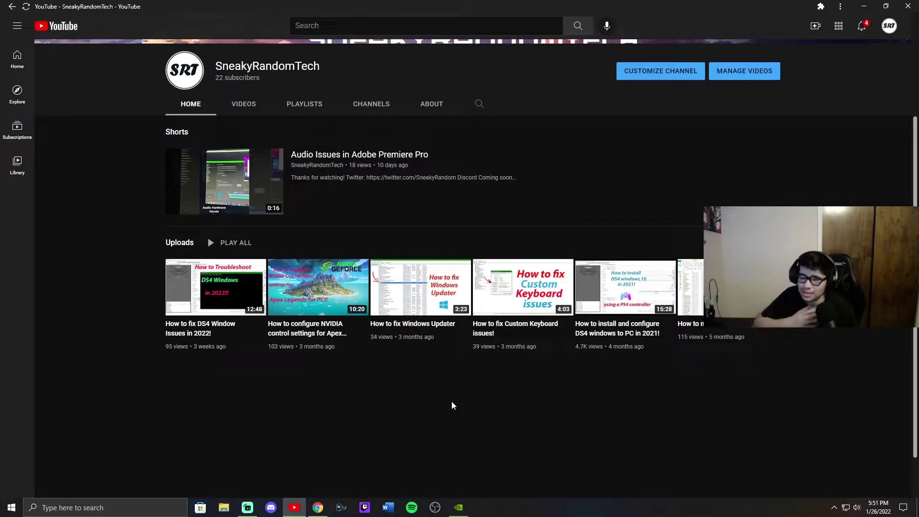
{"action": "scroll", "coordinate": [452, 392], "scroll_direction": "up", "scroll_amount": 3}
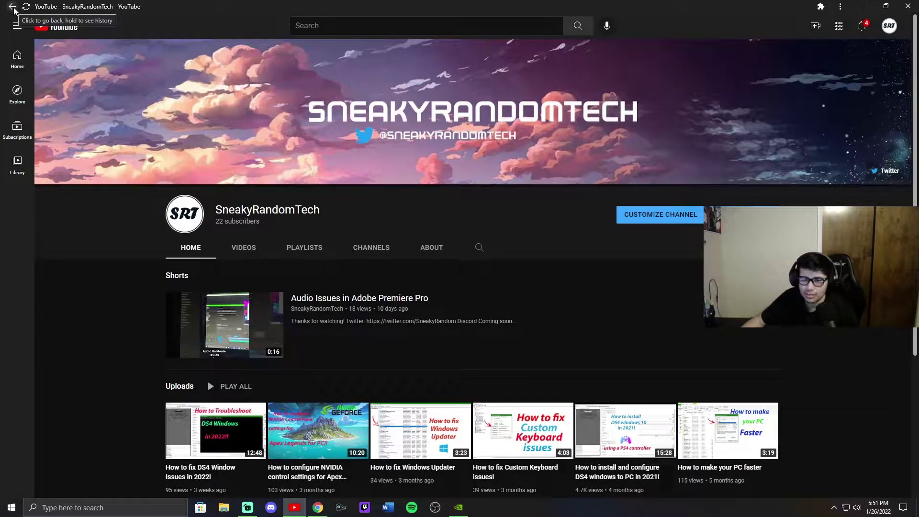
{"action": "left_click", "coordinate": [12, 7]}
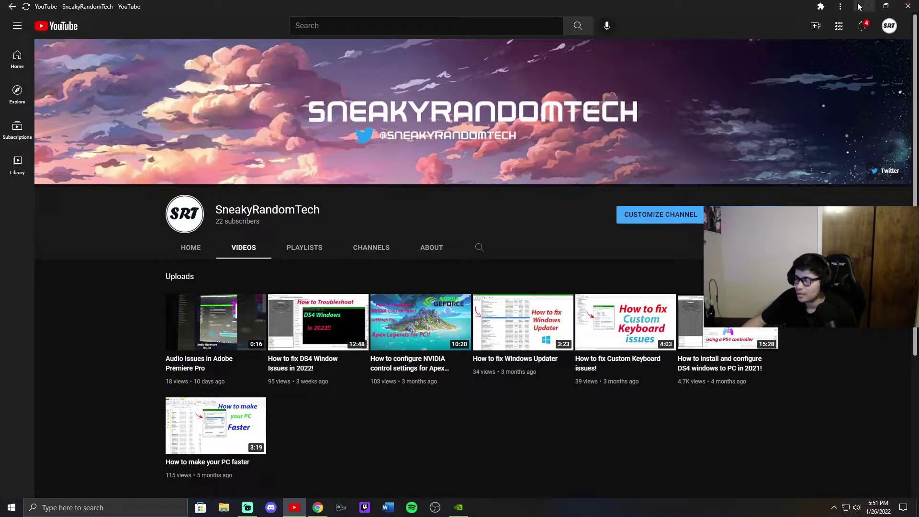
{"action": "left_click", "coordinate": [859, 5]}
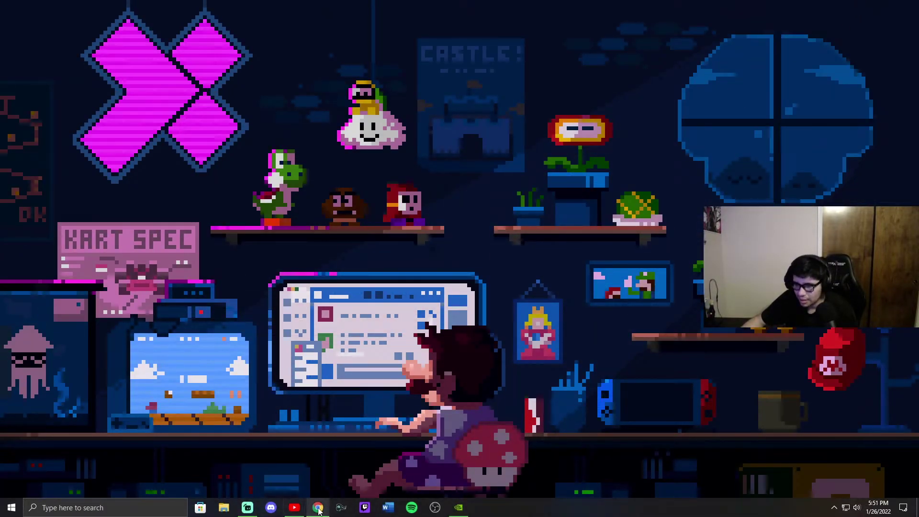
Switch to the GeForce Experience web page and check its full web address.
{"action": "key", "text": "alt+Tab"}
{"action": "scroll", "coordinate": [326, 287], "scroll_direction": "up", "scroll_amount": 10}
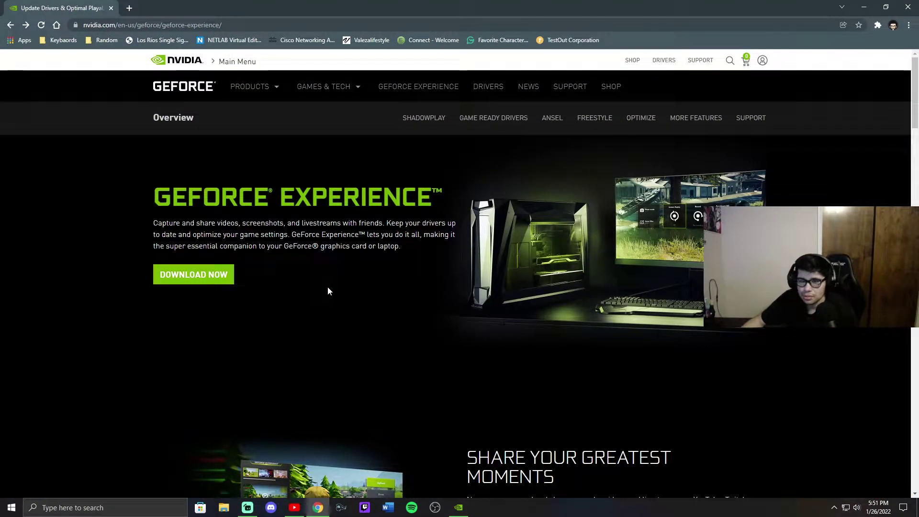
{"action": "left_click", "coordinate": [238, 20]}
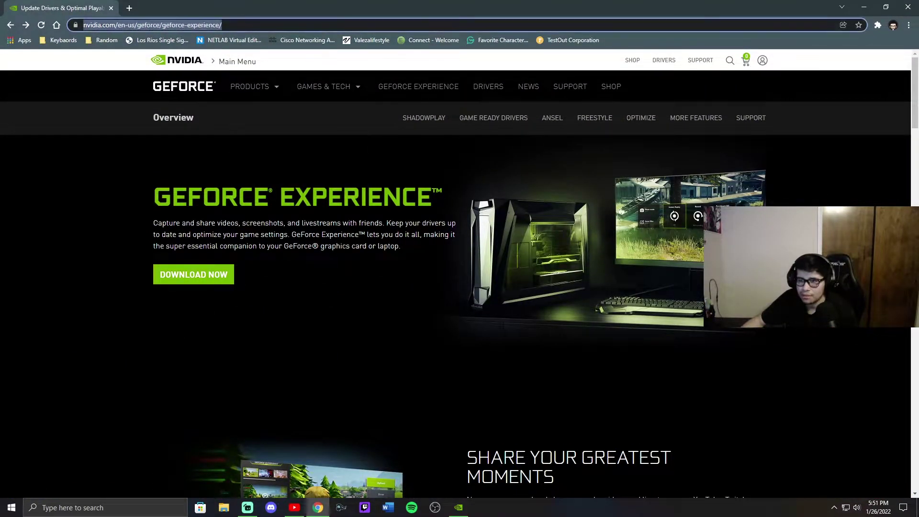
{"action": "left_click", "coordinate": [111, 117]}
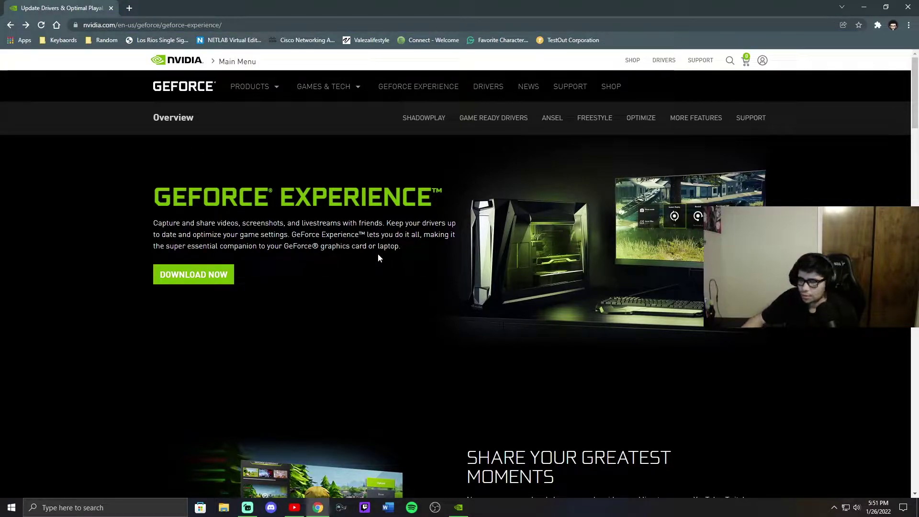
Scroll through the overview sections, back to the top, then minimize the browser.
{"action": "scroll", "coordinate": [312, 236], "scroll_direction": "down", "scroll_amount": 5}
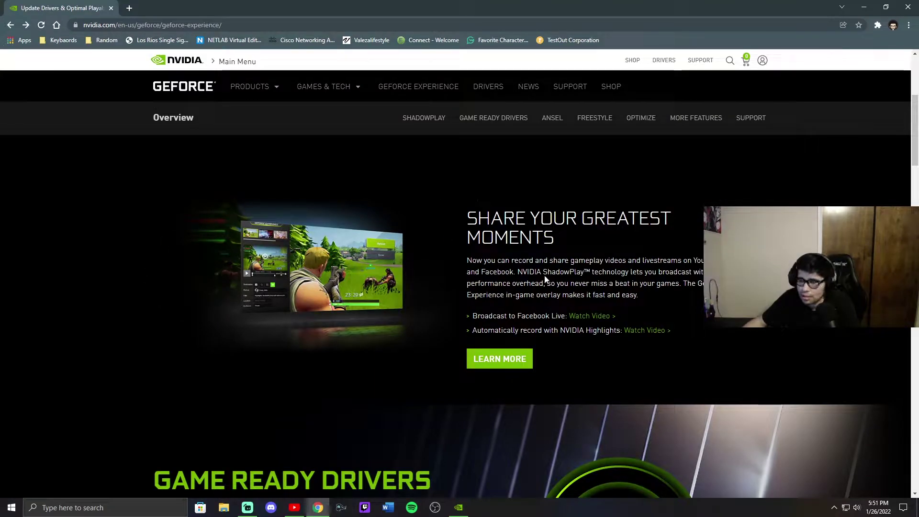
{"action": "scroll", "coordinate": [403, 249], "scroll_direction": "down", "scroll_amount": 7}
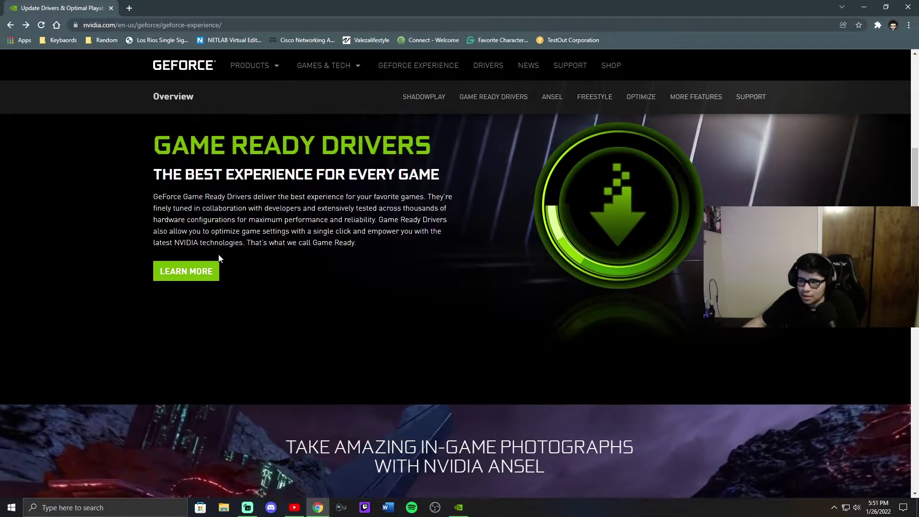
{"action": "scroll", "coordinate": [219, 259], "scroll_direction": "down", "scroll_amount": 4}
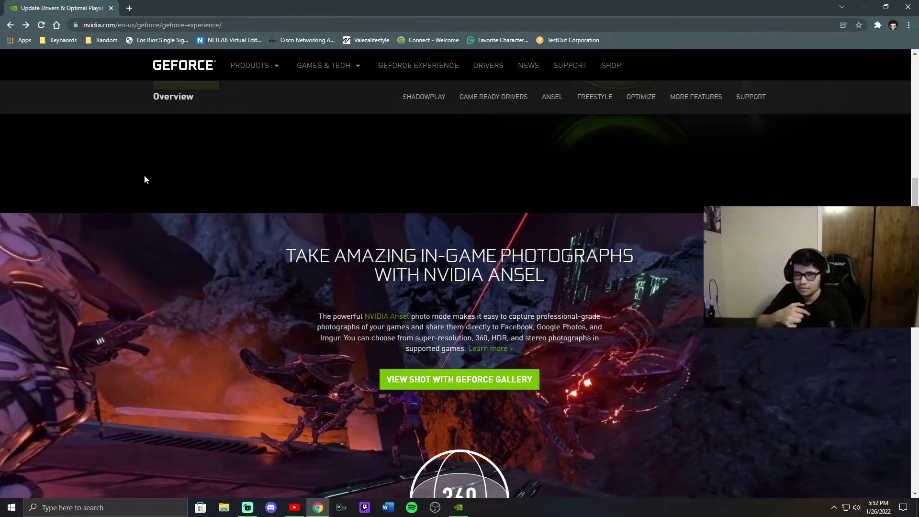
{"action": "scroll", "coordinate": [275, 198], "scroll_direction": "down", "scroll_amount": 15}
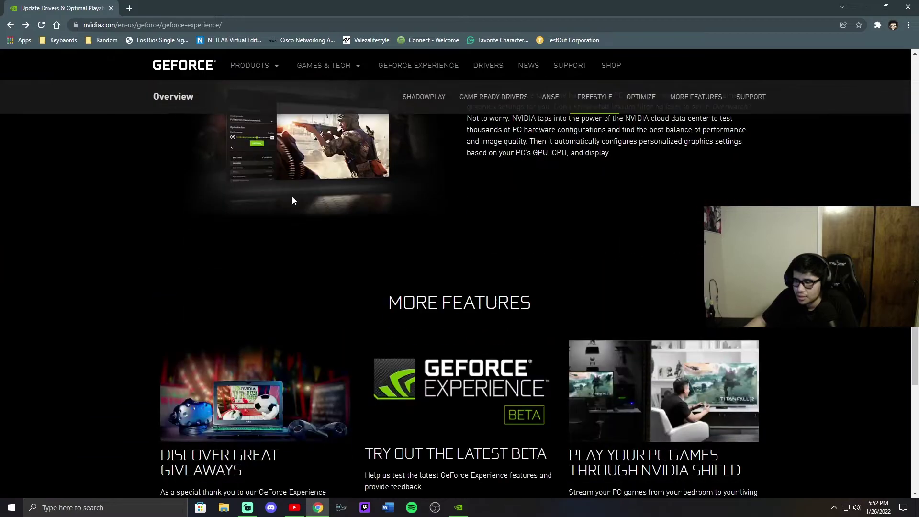
{"action": "scroll", "coordinate": [294, 199], "scroll_direction": "down", "scroll_amount": 8}
{"action": "scroll", "coordinate": [307, 201], "scroll_direction": "up", "scroll_amount": 13}
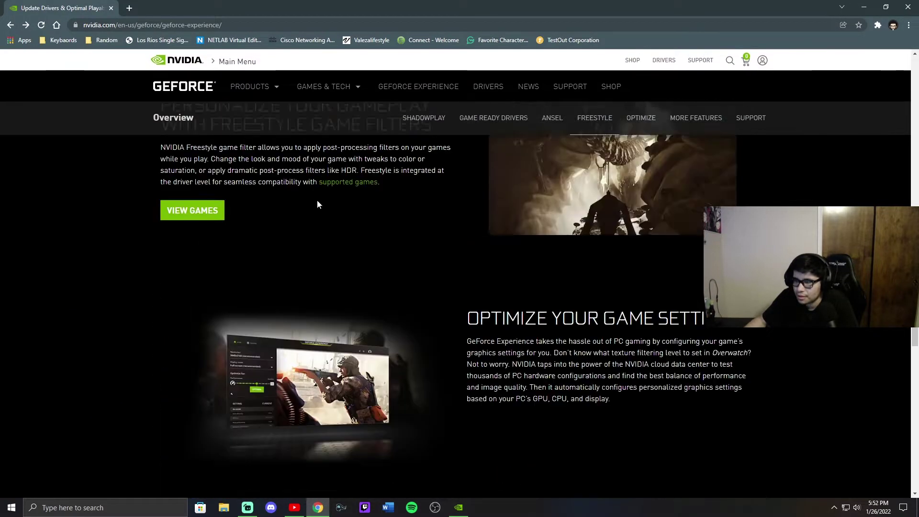
{"action": "scroll", "coordinate": [317, 205], "scroll_direction": "up", "scroll_amount": 8}
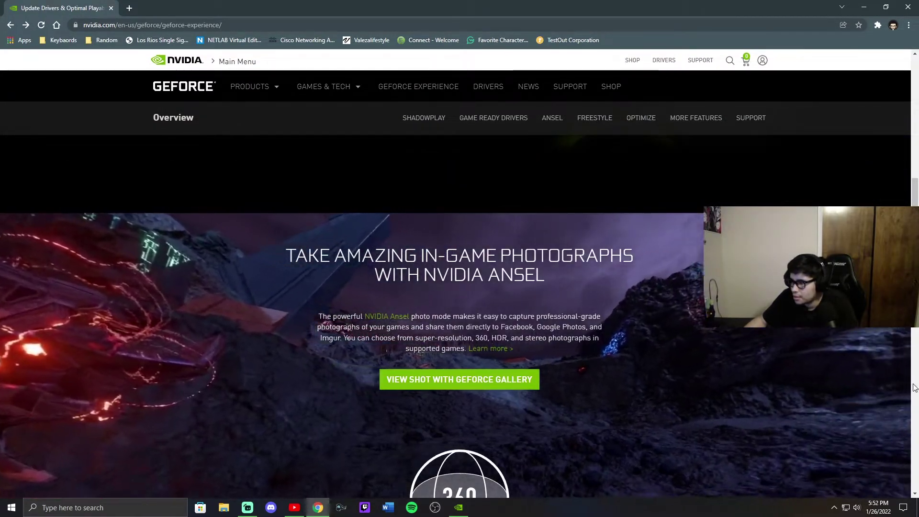
{"action": "scroll", "coordinate": [744, 94], "scroll_direction": "up", "scroll_amount": 15}
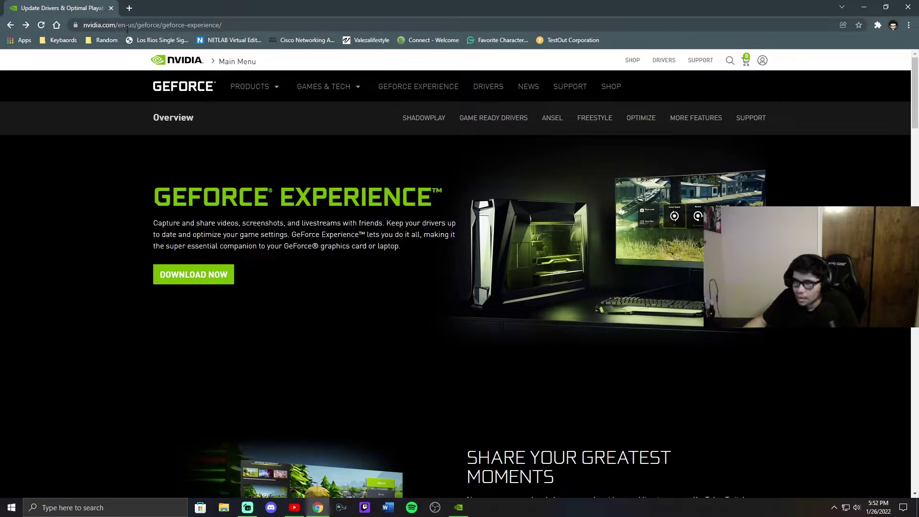
{"action": "left_click", "coordinate": [864, 7]}
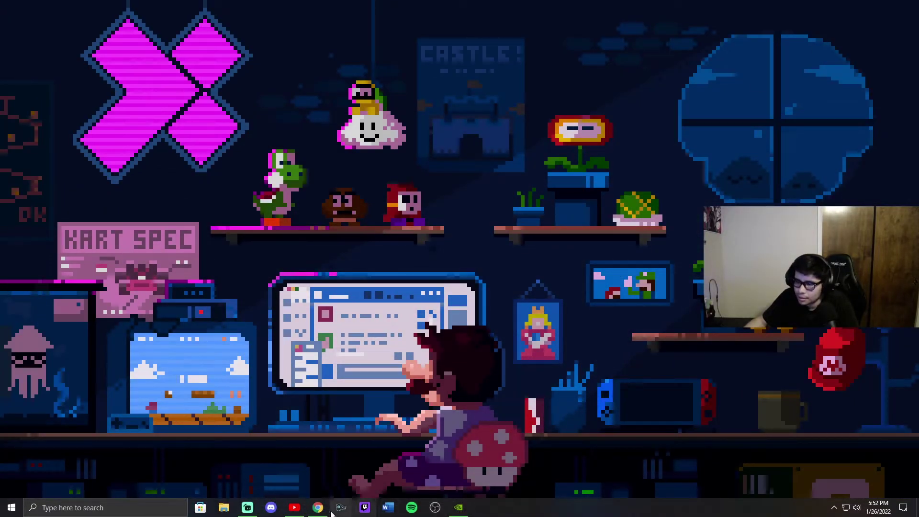
Launch GeForce Experience on the Home page's library of twelve installed games, including Apex Legends.
{"action": "left_click", "coordinate": [460, 509]}
{"action": "left_click", "coordinate": [34, 28]}
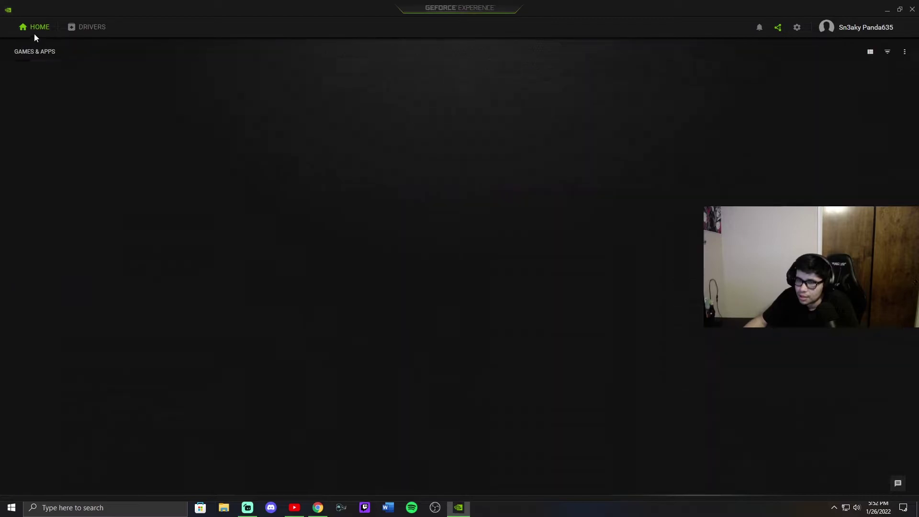
{"action": "mouse_move", "coordinate": [44, 86]}
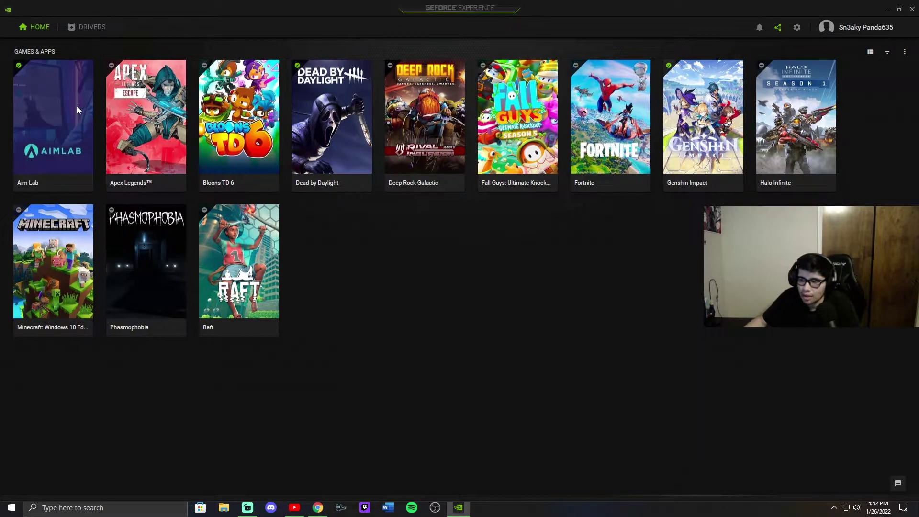
{"action": "mouse_move", "coordinate": [21, 72]}
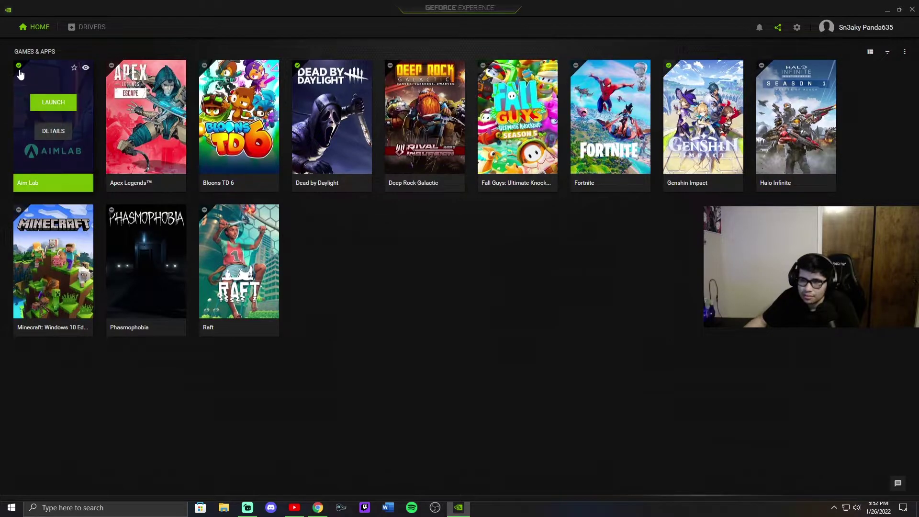
{"action": "mouse_move", "coordinate": [112, 70]}
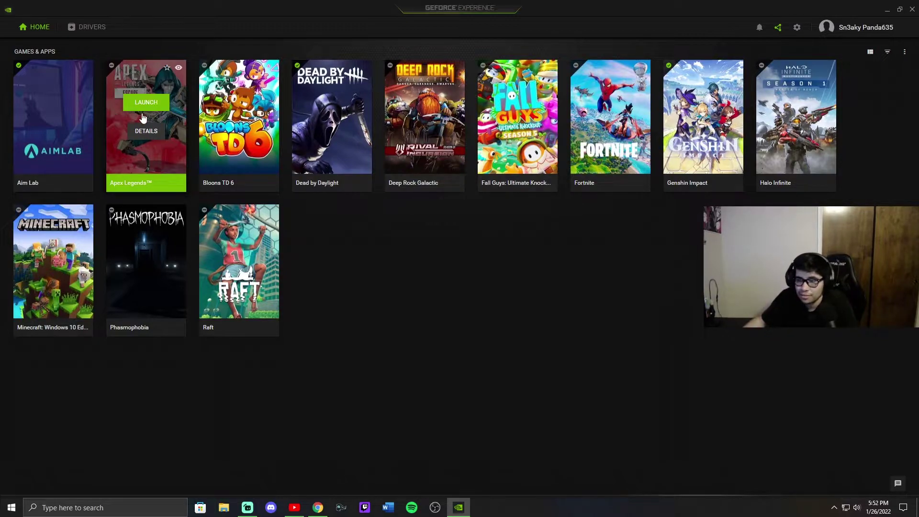
{"action": "mouse_move", "coordinate": [245, 157]}
{"action": "mouse_move", "coordinate": [132, 155]}
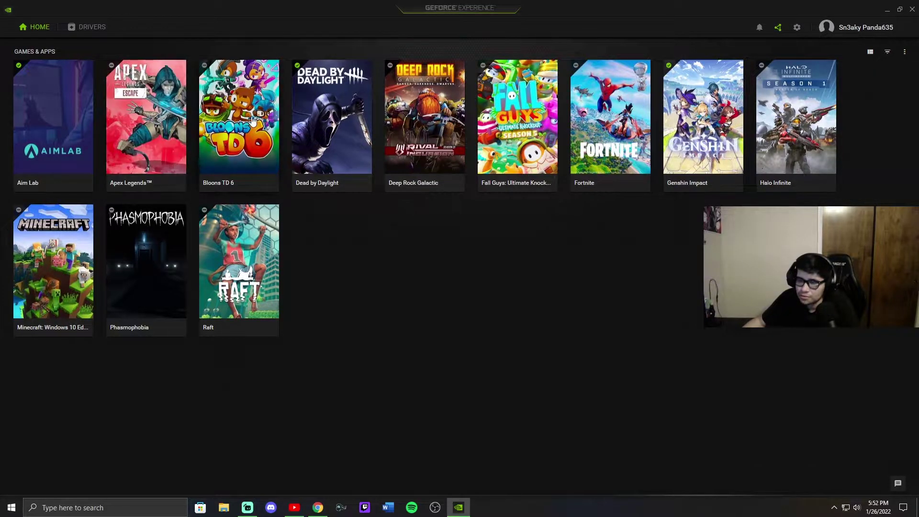
Open Apex Legends' details and its custom optimization settings, showing display mode choices.
{"action": "left_click", "coordinate": [146, 131]}
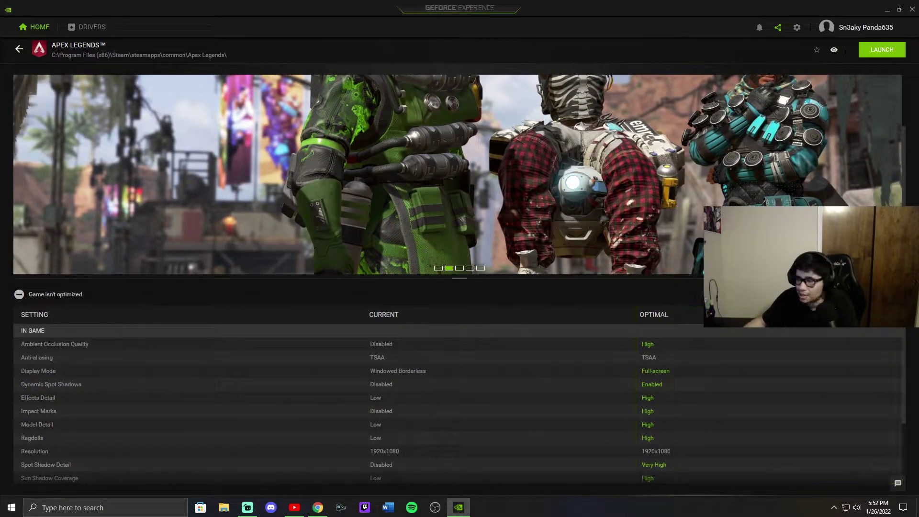
{"action": "left_click", "coordinate": [456, 144]}
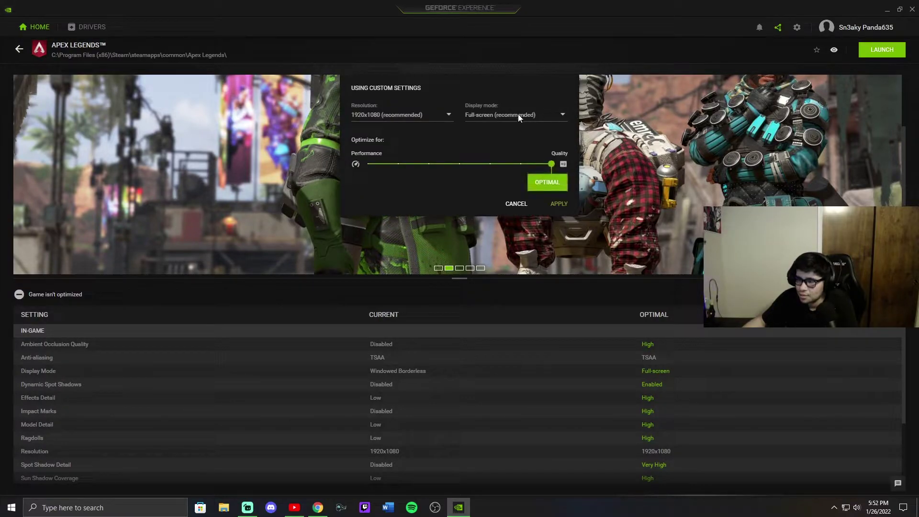
{"action": "left_click", "coordinate": [519, 116]}
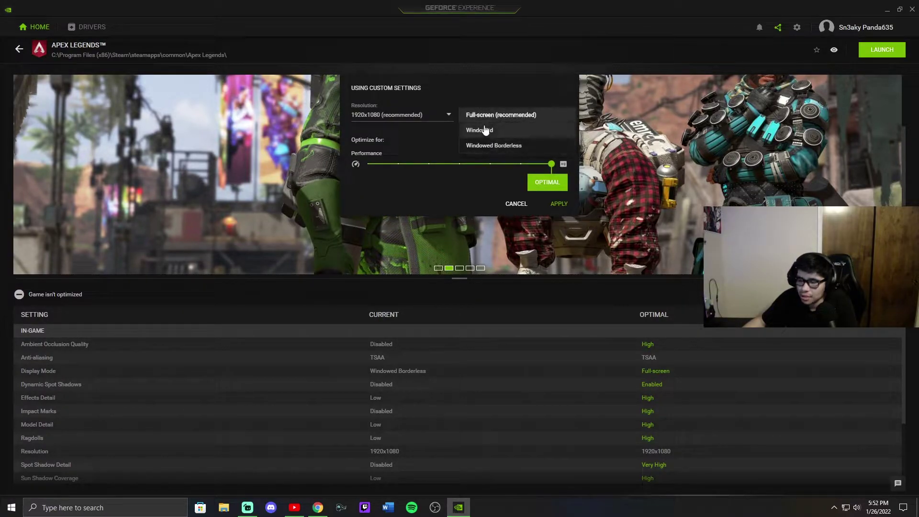
Look at the resolution options, close the popup unapplied, and return to Games & Apps.
{"action": "left_click", "coordinate": [380, 115]}
{"action": "left_click", "coordinate": [380, 115]}
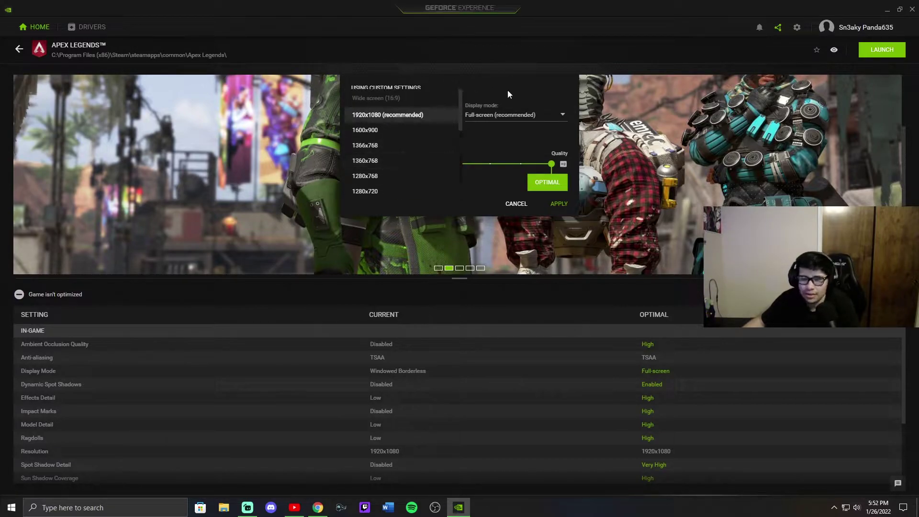
{"action": "left_click", "coordinate": [516, 203]}
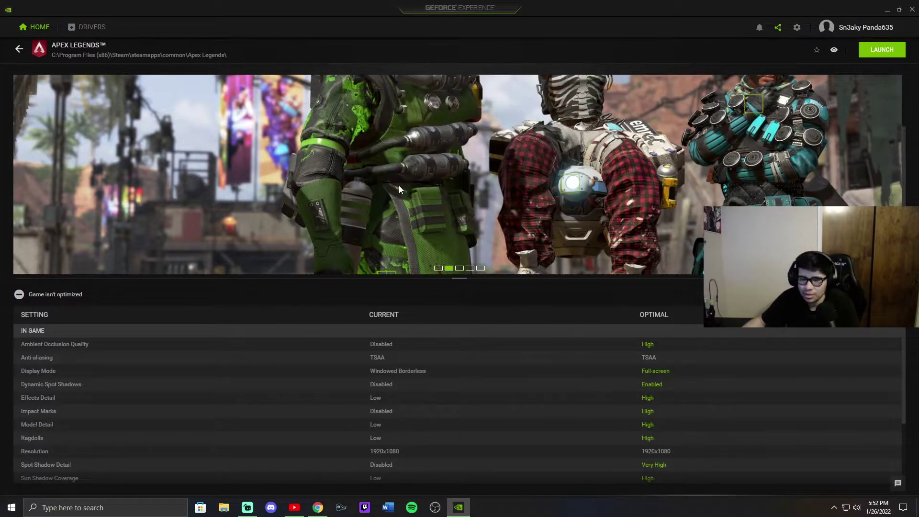
{"action": "left_click", "coordinate": [17, 50]}
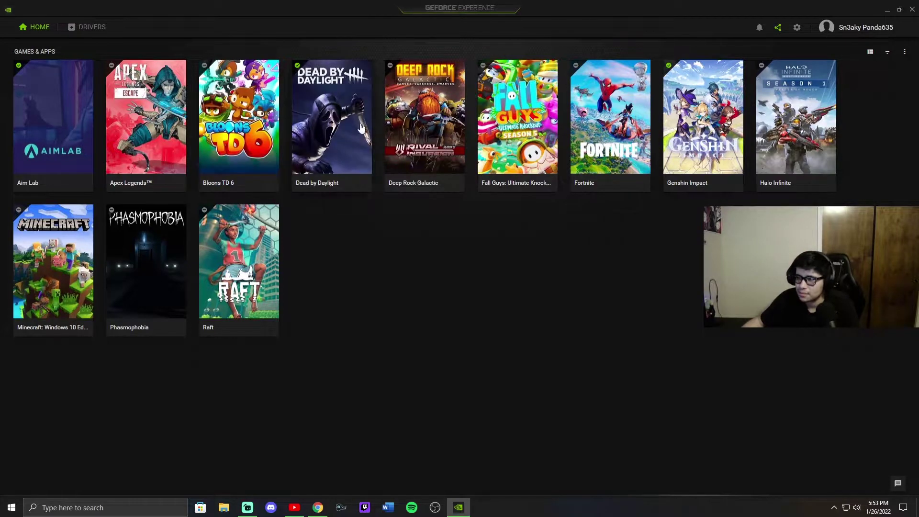
Check the Drivers page for updates, dismiss the latest-driver notice, and return to the library.
{"action": "left_click", "coordinate": [101, 32]}
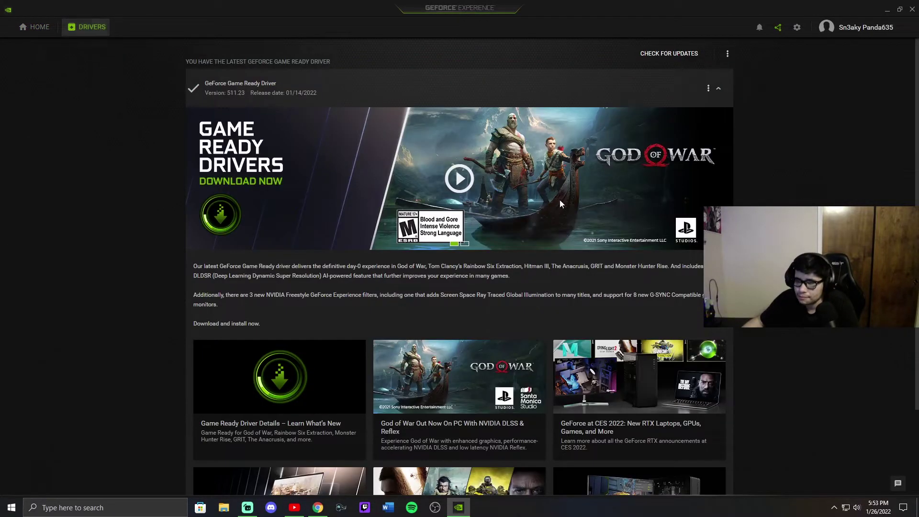
{"action": "left_click", "coordinate": [672, 57]}
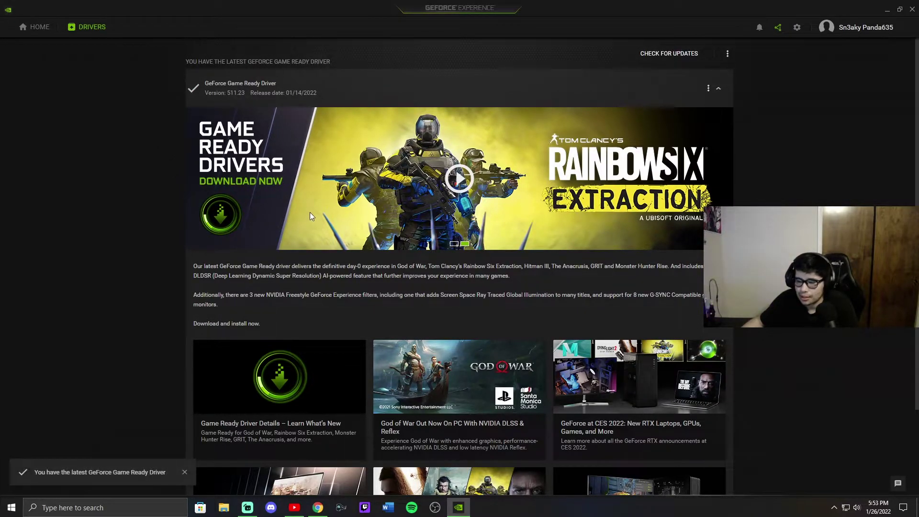
{"action": "left_click", "coordinate": [184, 473]}
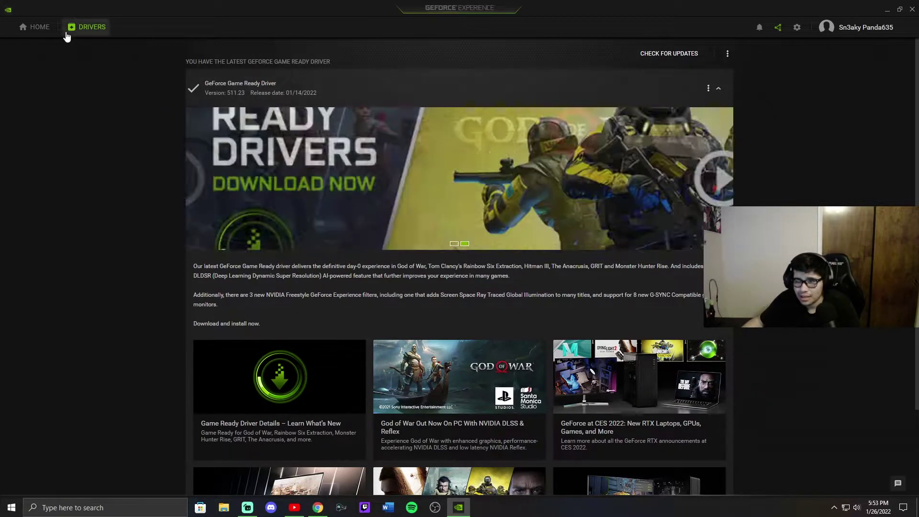
{"action": "scroll", "coordinate": [183, 196], "scroll_direction": "down", "scroll_amount": 1}
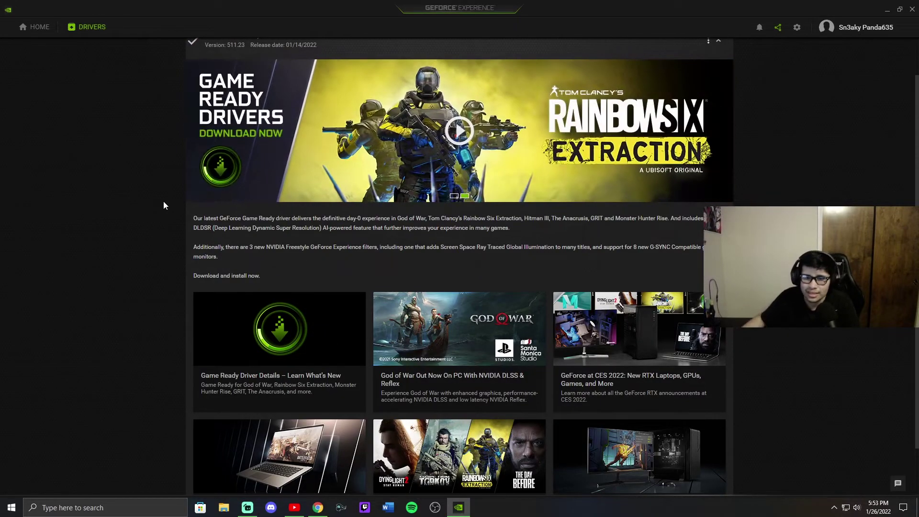
{"action": "left_click", "coordinate": [38, 30]}
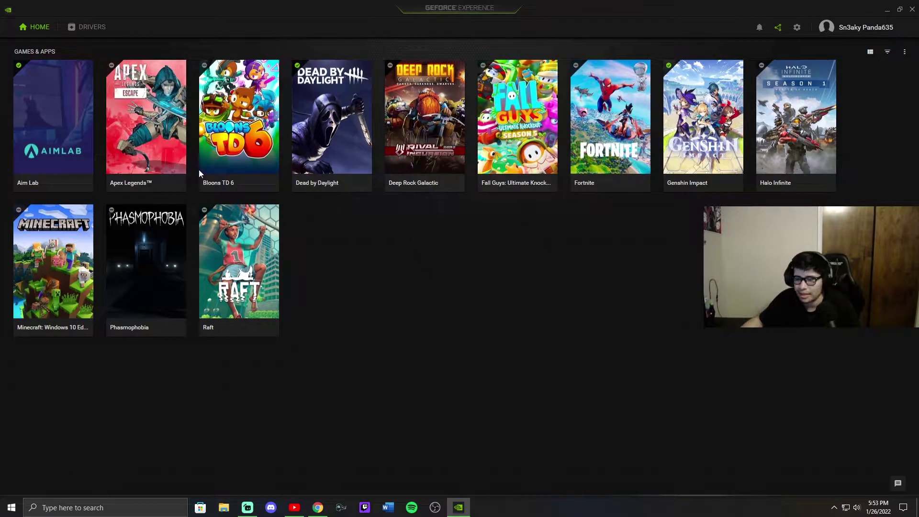
Recheck driver updates and collapse then expand the Game Ready Driver 511.23 card.
{"action": "mouse_move", "coordinate": [206, 170]}
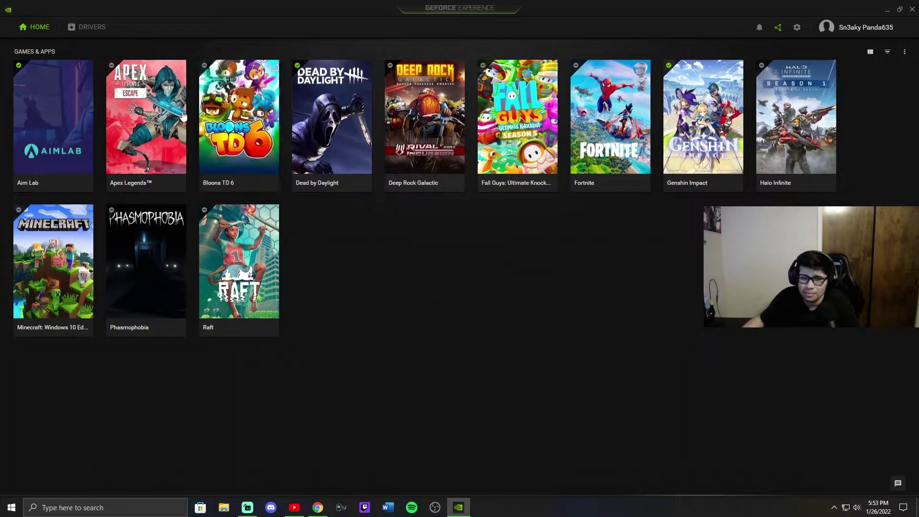
{"action": "mouse_move", "coordinate": [339, 157]}
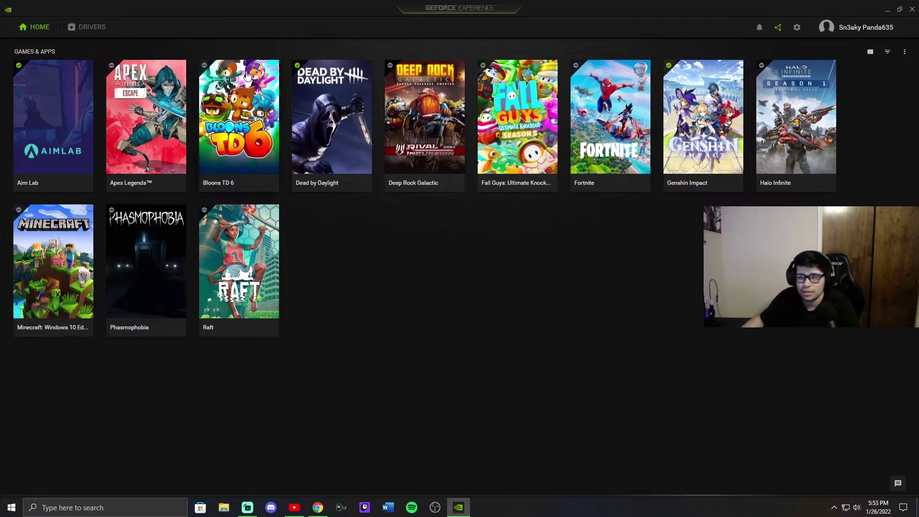
{"action": "left_click", "coordinate": [90, 28]}
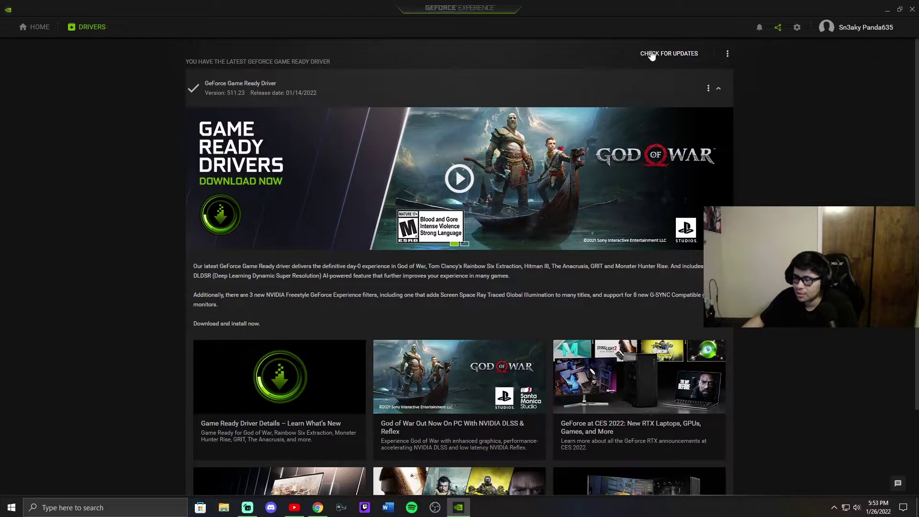
{"action": "left_click", "coordinate": [682, 55]}
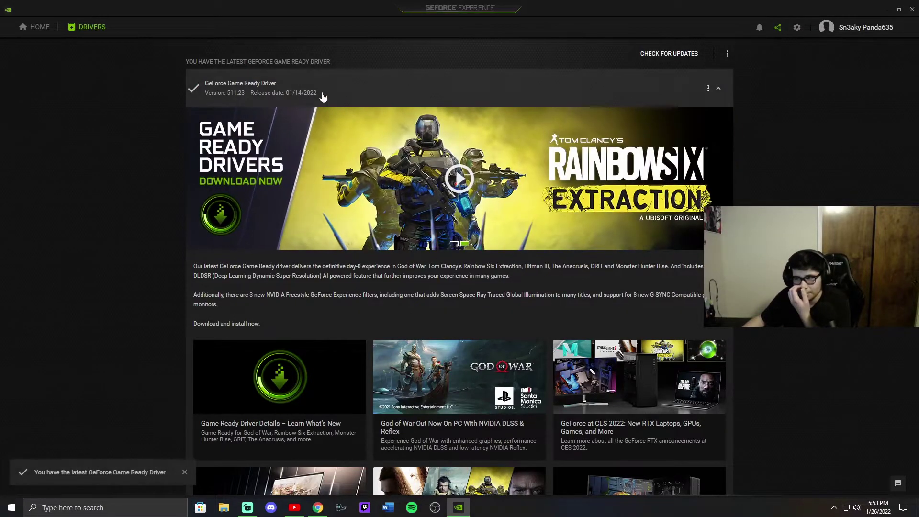
{"action": "left_click", "coordinate": [228, 97]}
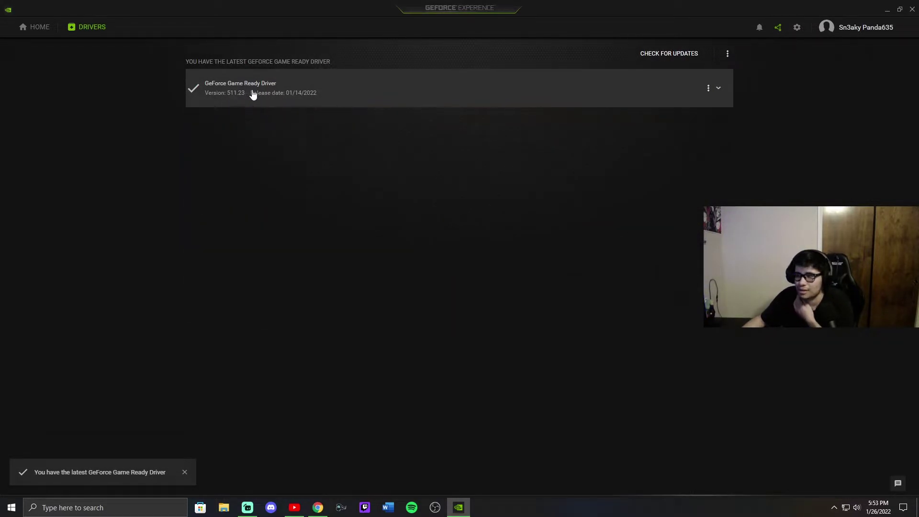
{"action": "left_click", "coordinate": [640, 93]}
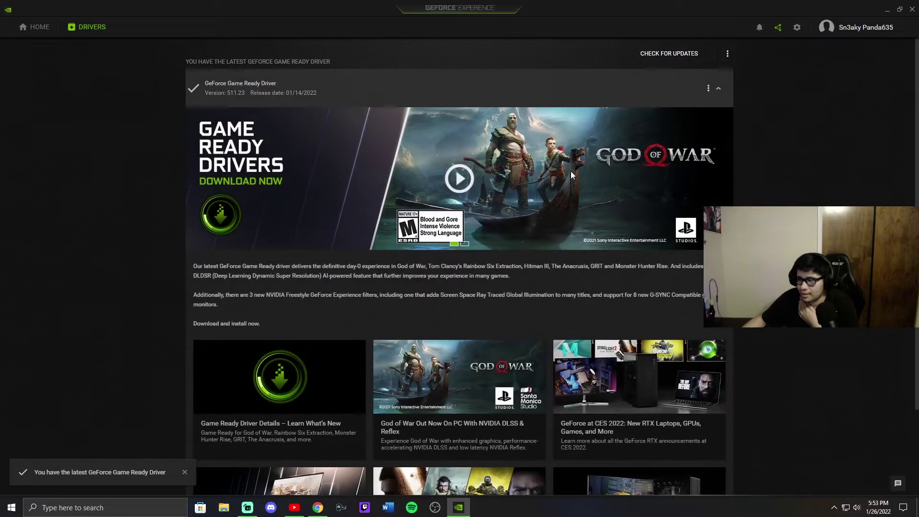
{"action": "scroll", "coordinate": [362, 286], "scroll_direction": "down", "scroll_amount": 3}
{"action": "scroll", "coordinate": [315, 291], "scroll_direction": "up", "scroll_amount": 3}
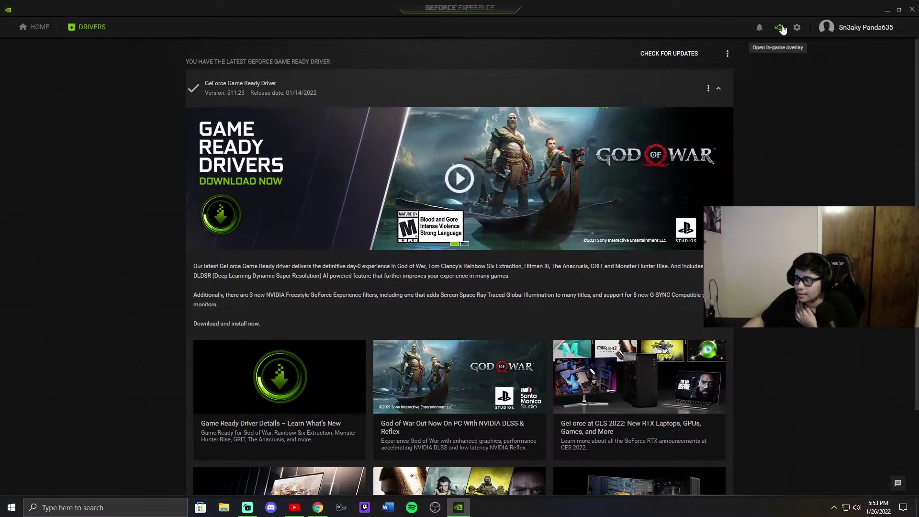
Open Settings > General and scroll through version 3.24.0.126, My Rig specs and overlay options.
{"action": "left_click", "coordinate": [797, 28]}
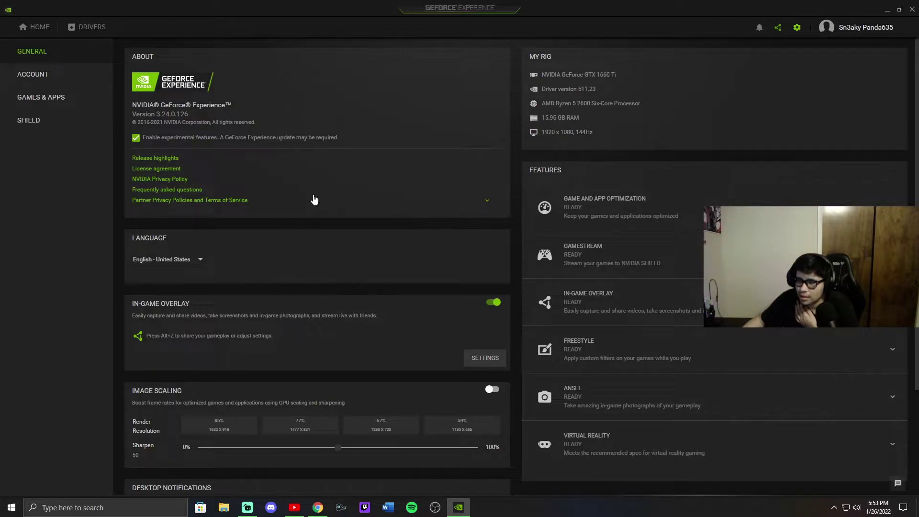
{"action": "scroll", "coordinate": [314, 199], "scroll_direction": "down", "scroll_amount": 3}
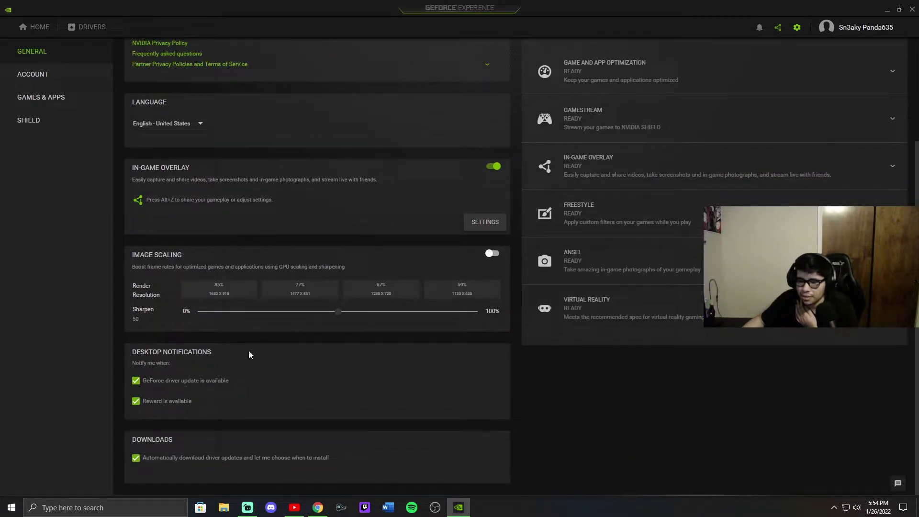
{"action": "scroll", "coordinate": [401, 340], "scroll_direction": "up", "scroll_amount": 3}
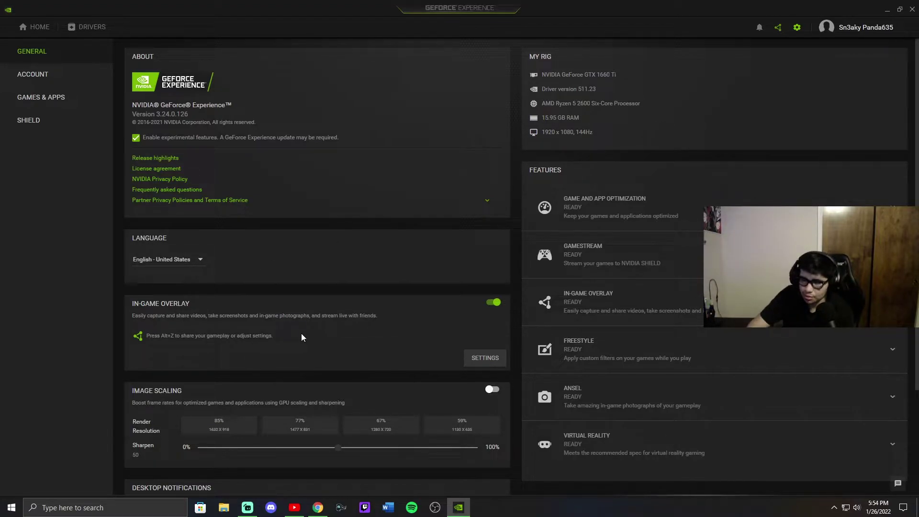
Open Instant Replay capture settings via Alt+Z and try 1440p before returning resolution to 1080p HD.
{"action": "key", "text": "alt+z"}
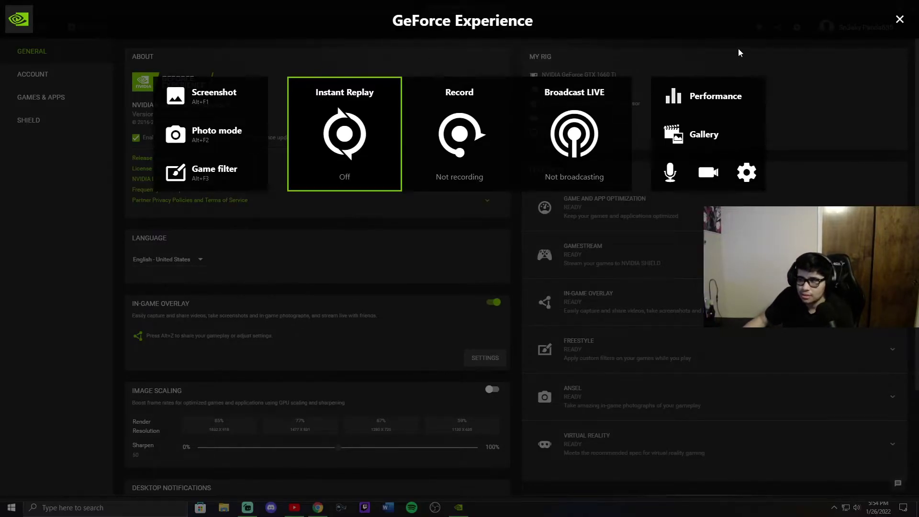
{"action": "left_click", "coordinate": [357, 122]}
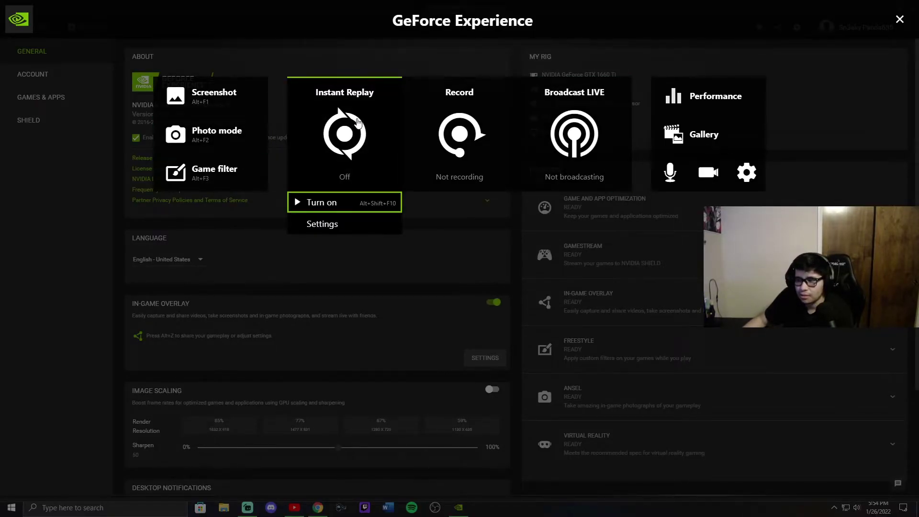
{"action": "left_click", "coordinate": [333, 223]}
{"action": "left_click", "coordinate": [417, 259]}
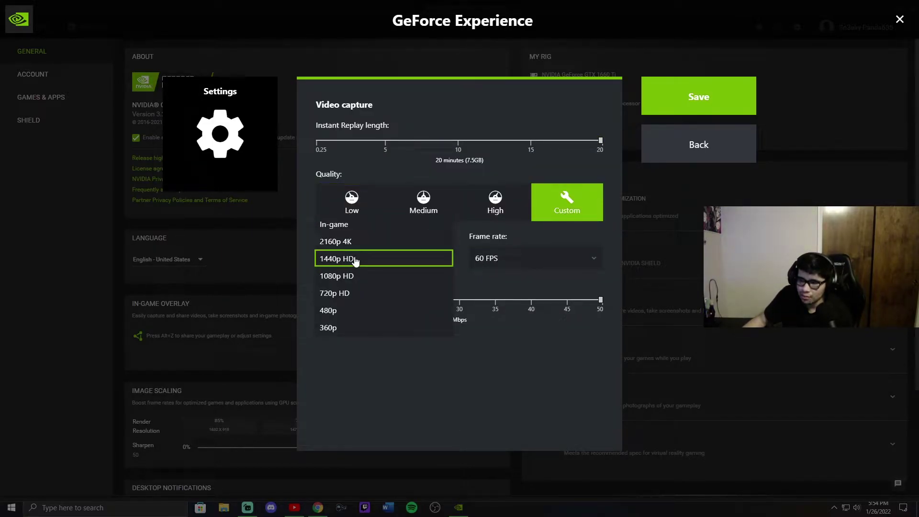
{"action": "left_click", "coordinate": [360, 259]}
{"action": "left_click", "coordinate": [393, 261]}
{"action": "left_click", "coordinate": [340, 333]}
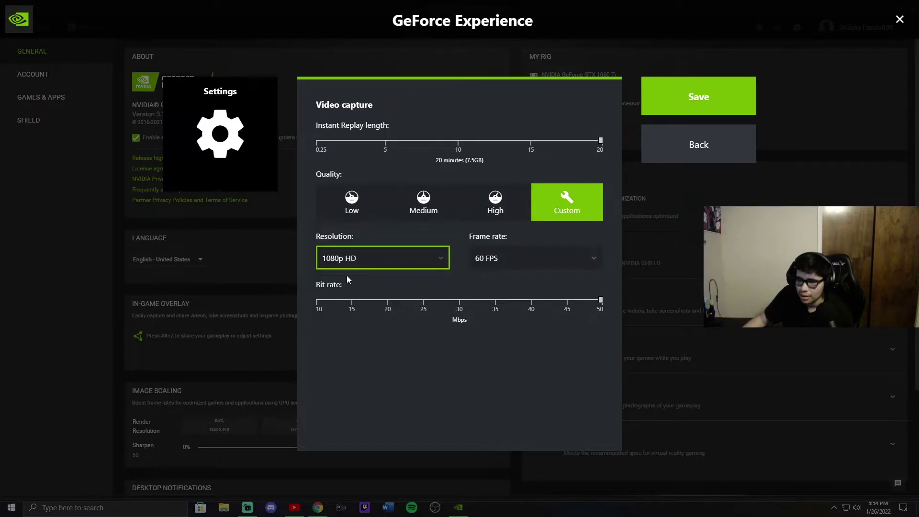
Set bit rate to 50 Mbps, cycle quality presets back to Custom, and test replay length around 20 minutes.
{"action": "left_click_drag", "start_coordinate": [476, 299], "coordinate": [622, 312]}
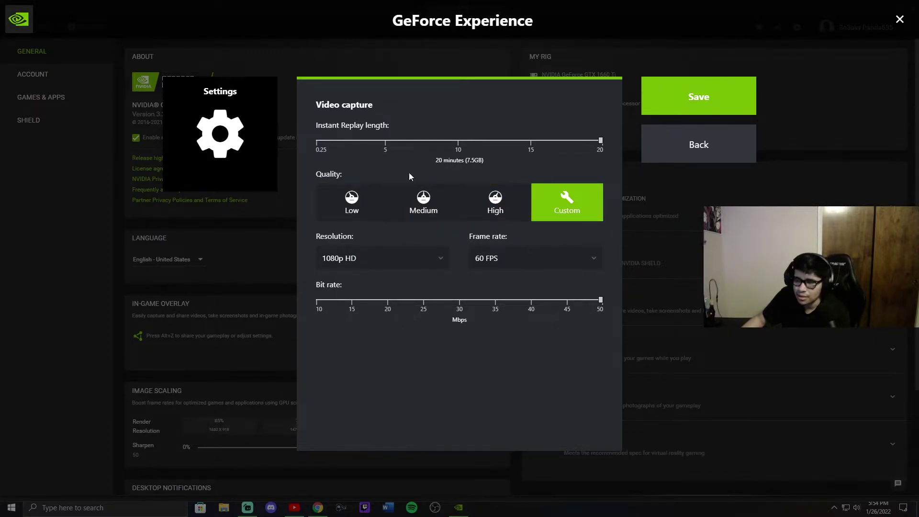
{"action": "left_click", "coordinate": [494, 203]}
{"action": "left_click", "coordinate": [411, 213]}
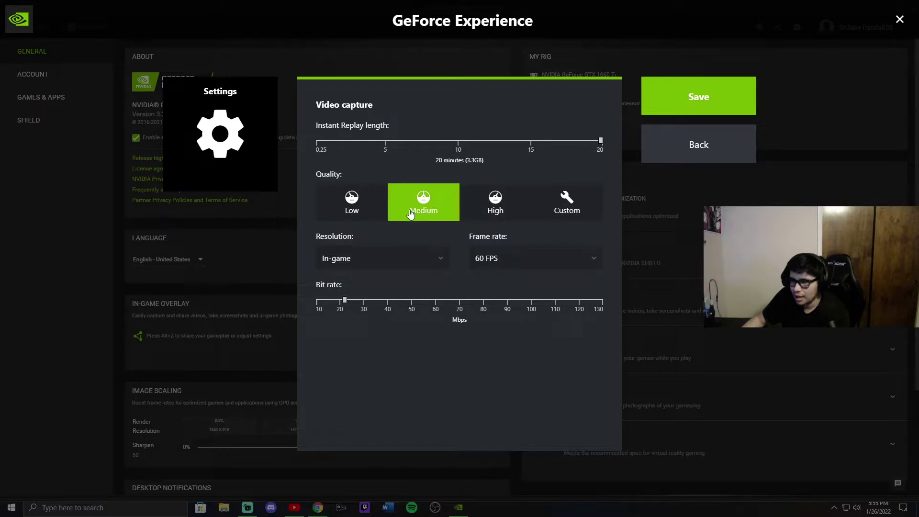
{"action": "left_click", "coordinate": [359, 211]}
{"action": "left_click", "coordinate": [591, 206]}
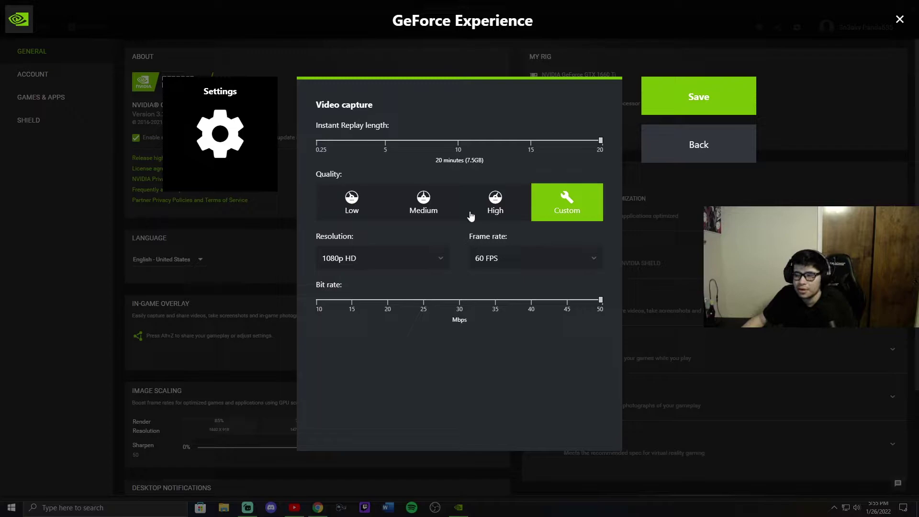
{"action": "left_click", "coordinate": [595, 144]}
{"action": "left_click_drag", "start_coordinate": [595, 144], "coordinate": [601, 143]}
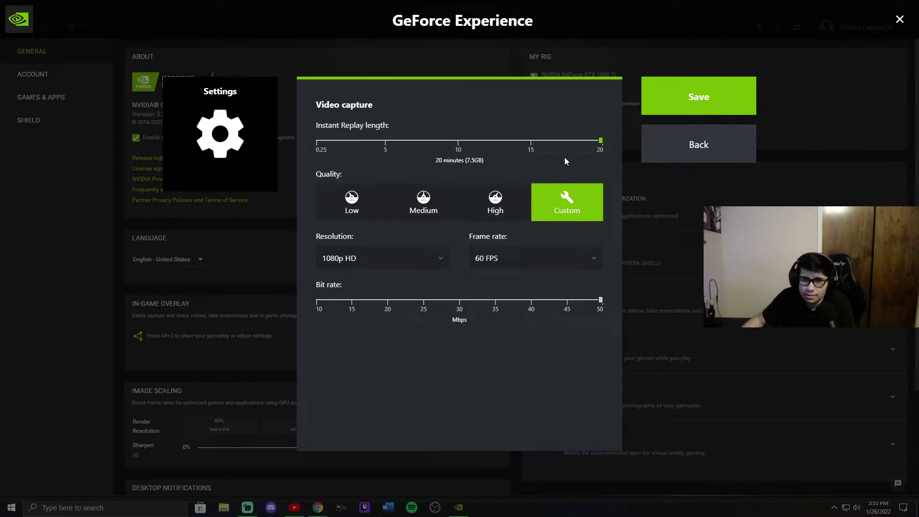
{"action": "left_click_drag", "start_coordinate": [601, 146], "coordinate": [637, 179]}
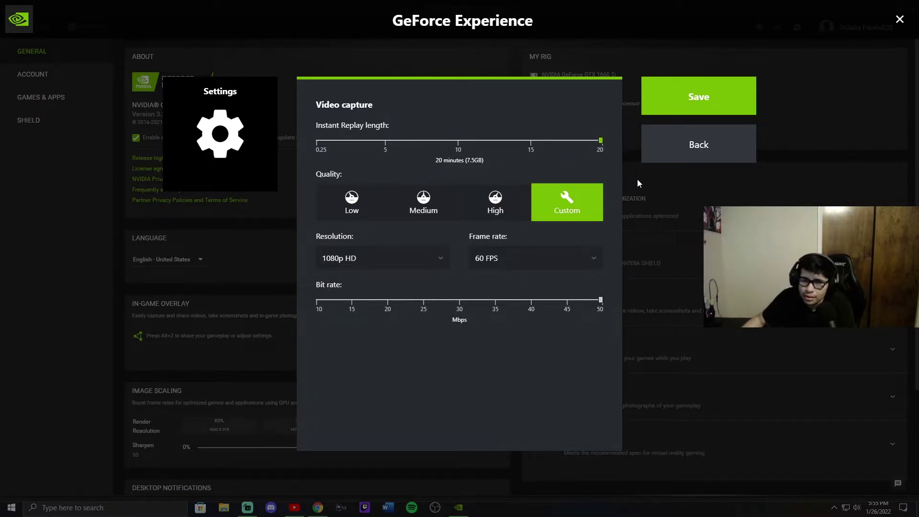
Return to the overlay panel, view Record's capture settings at 1440p HD, and close them.
{"action": "left_click", "coordinate": [732, 147]}
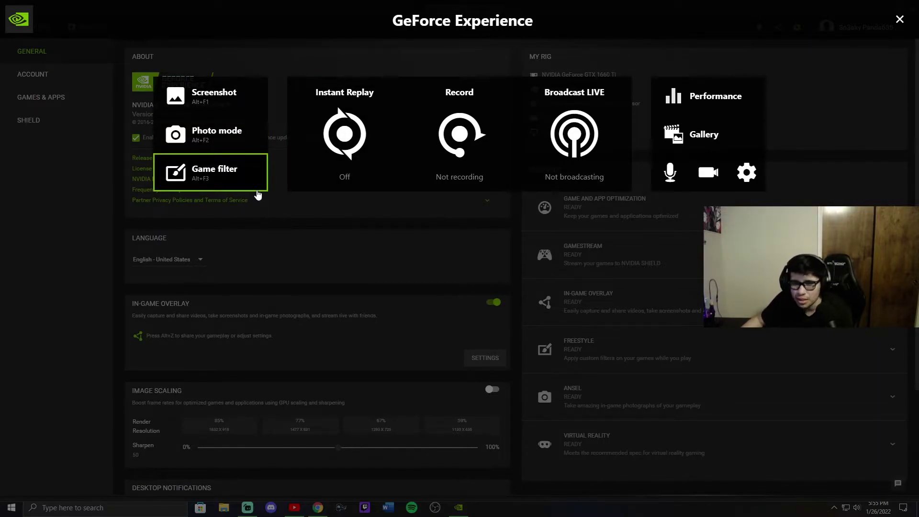
{"action": "left_click", "coordinate": [461, 122]}
{"action": "left_click", "coordinate": [474, 223]}
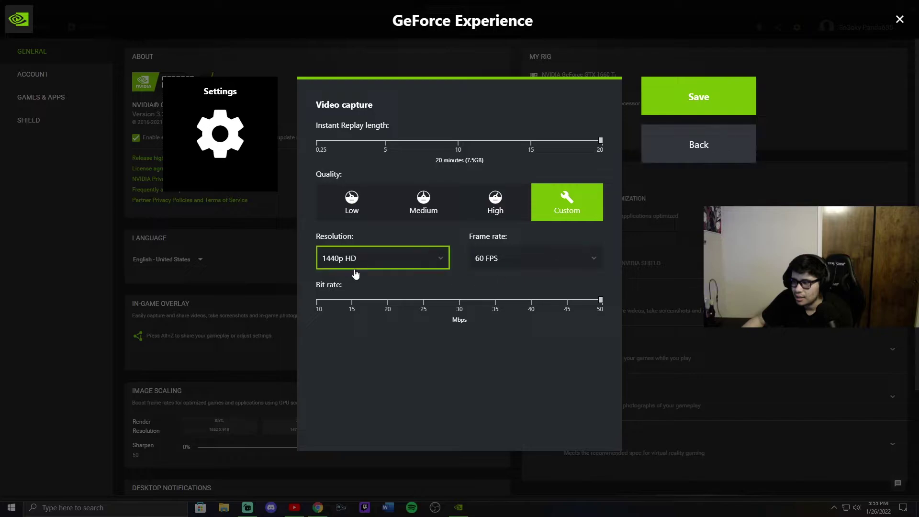
{"action": "left_click", "coordinate": [733, 151]}
Review Broadcast LIVE settings (Twitch, Custom 1080p HD, 60 FPS, 3 Mbps), then go back to the overlay home.
{"action": "left_click", "coordinate": [583, 133]}
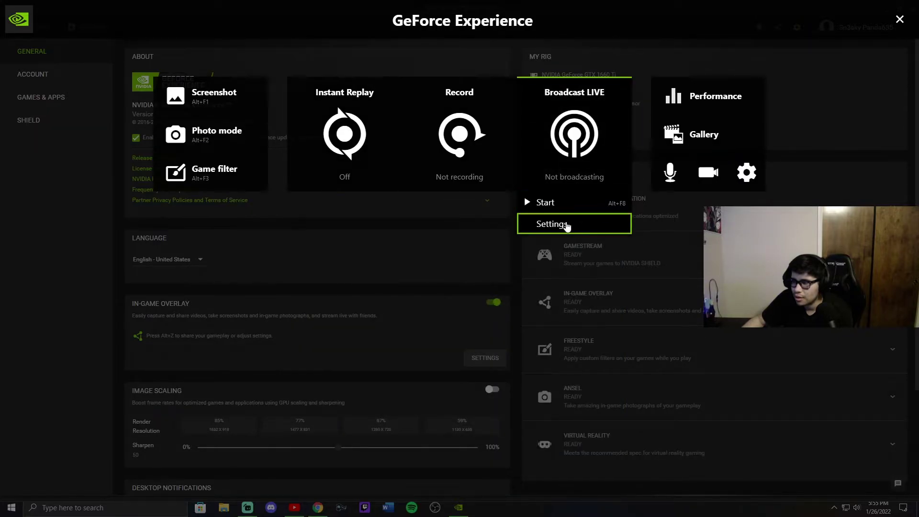
{"action": "left_click", "coordinate": [567, 226]}
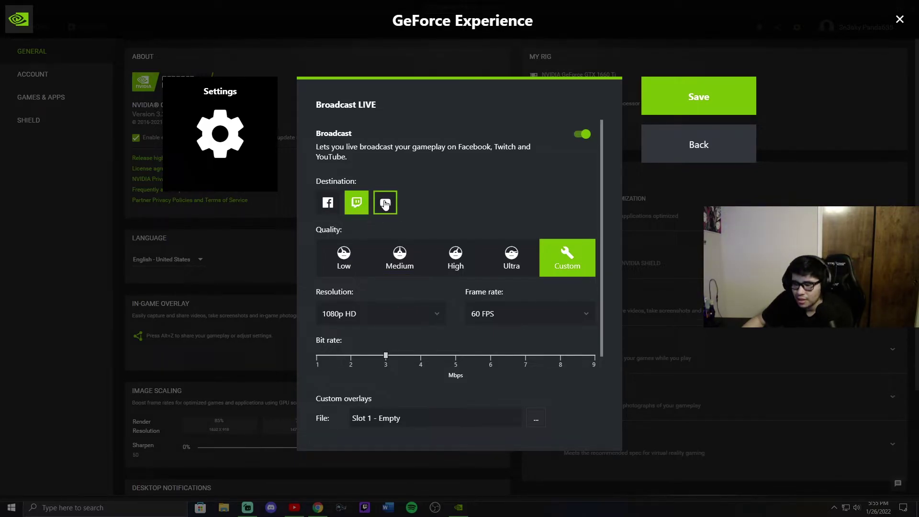
{"action": "scroll", "coordinate": [430, 203], "scroll_direction": "down", "scroll_amount": 3}
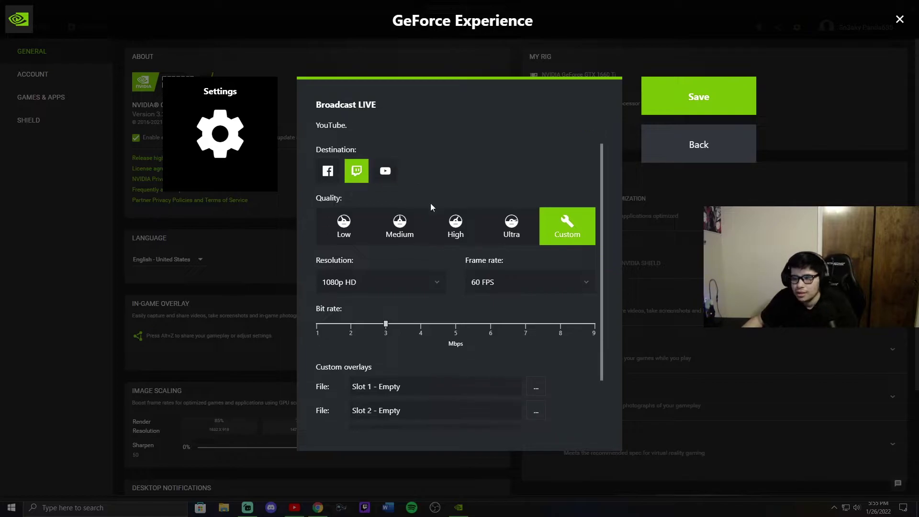
{"action": "scroll", "coordinate": [520, 308], "scroll_direction": "up", "scroll_amount": 3}
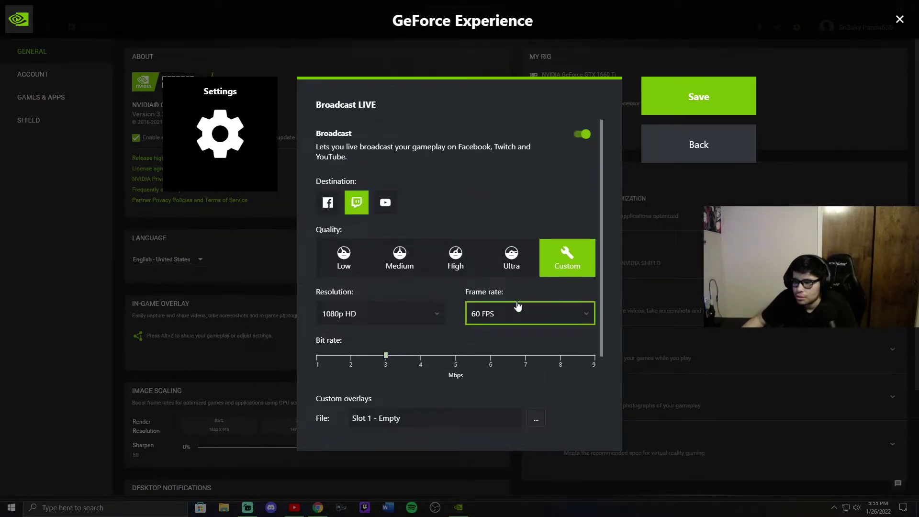
{"action": "left_click", "coordinate": [699, 158]}
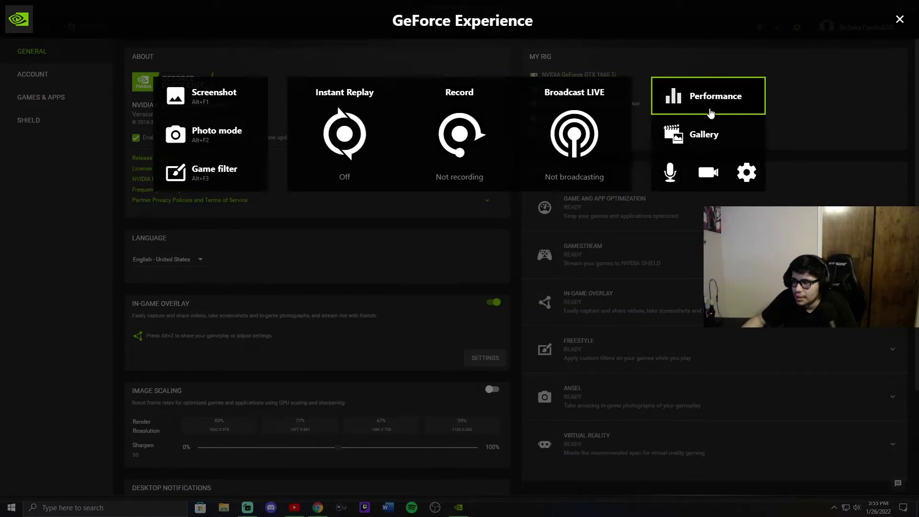
View the Performance panel's FPS/latency and GPU clock/temperature tiles, then close the panel.
{"action": "left_click", "coordinate": [710, 103]}
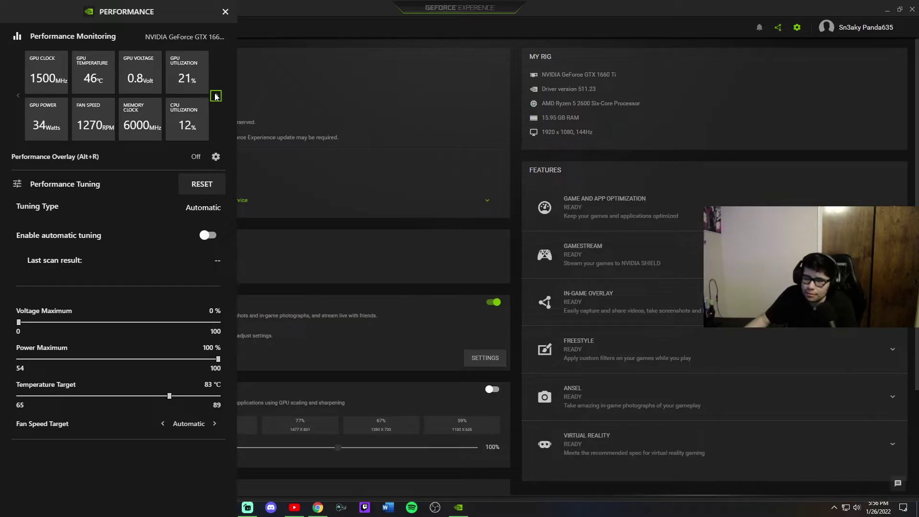
{"action": "left_click", "coordinate": [216, 96]}
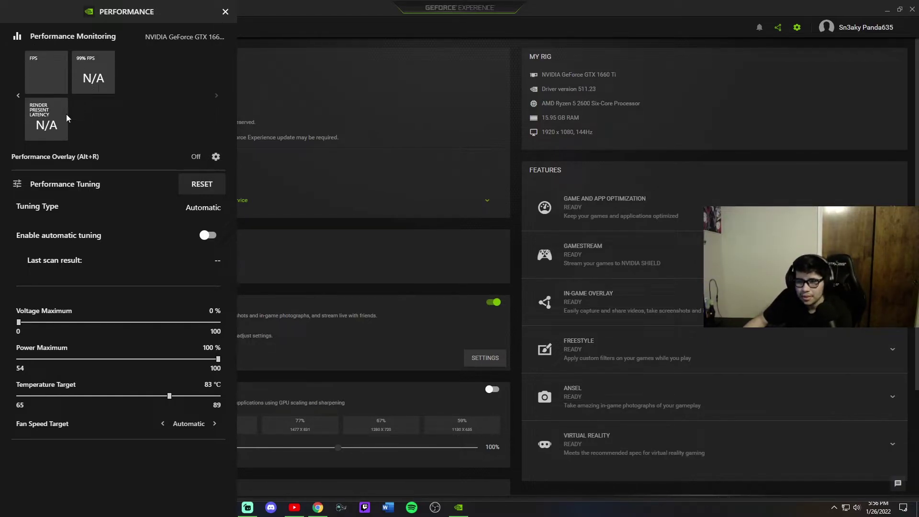
{"action": "left_click", "coordinate": [17, 96]}
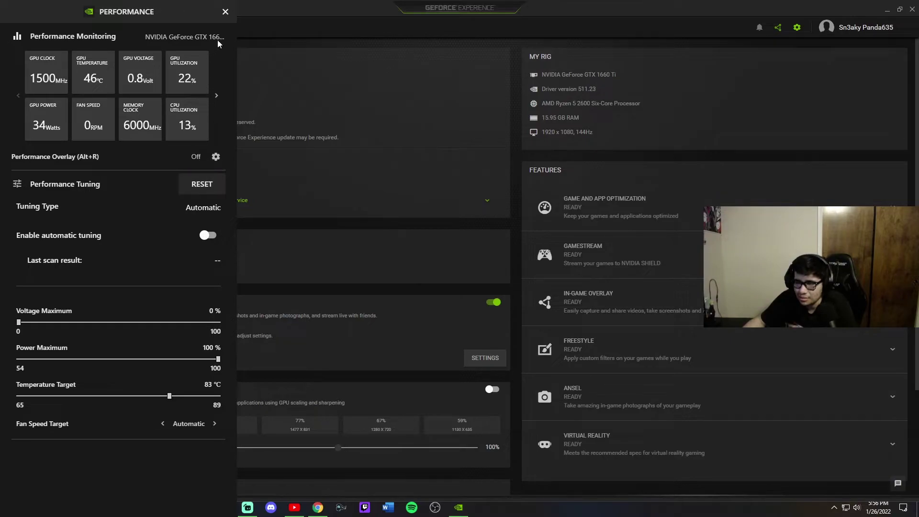
{"action": "left_click", "coordinate": [224, 12]}
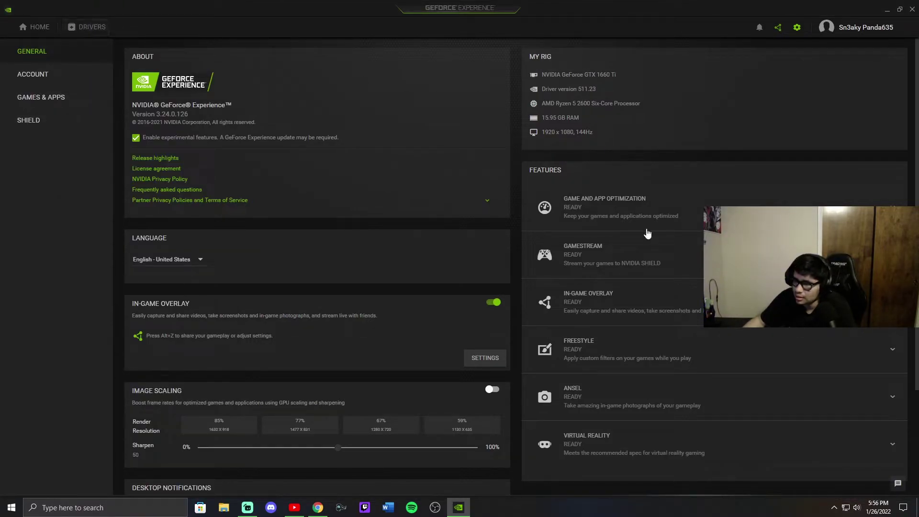
{"action": "left_click", "coordinate": [613, 248]}
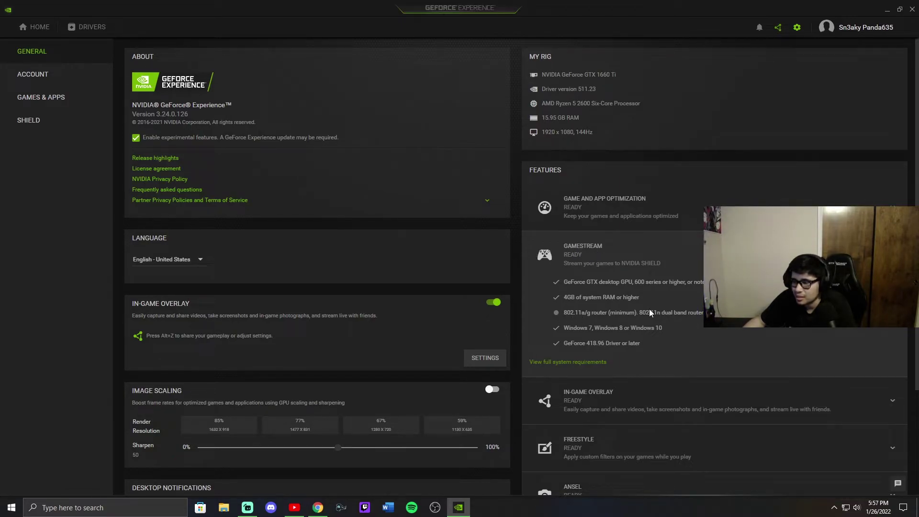
{"action": "left_click", "coordinate": [590, 253]}
{"action": "left_click", "coordinate": [590, 254]}
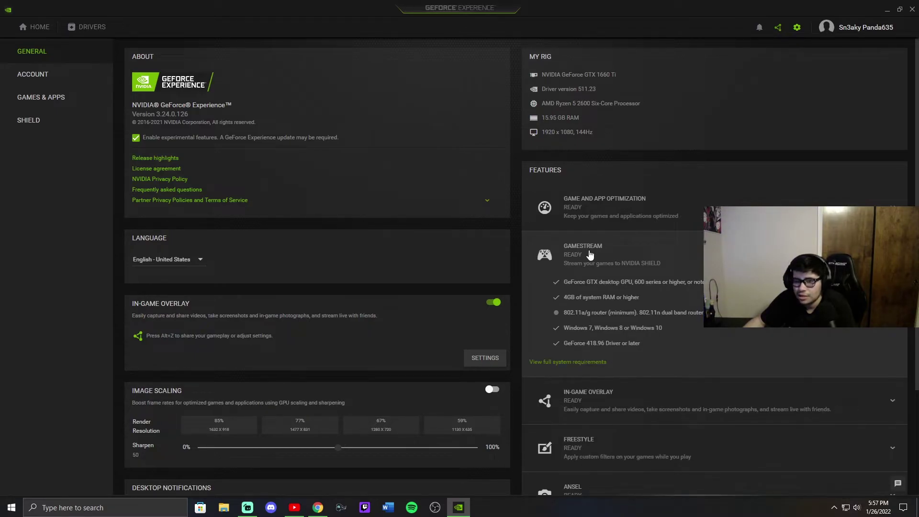
{"action": "left_click", "coordinate": [590, 254]}
{"action": "left_click", "coordinate": [590, 254]}
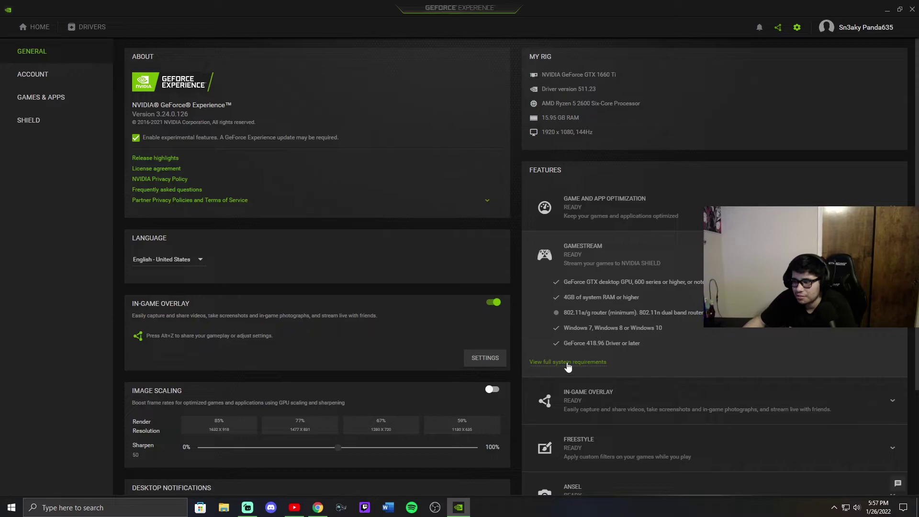
{"action": "left_click", "coordinate": [605, 269]}
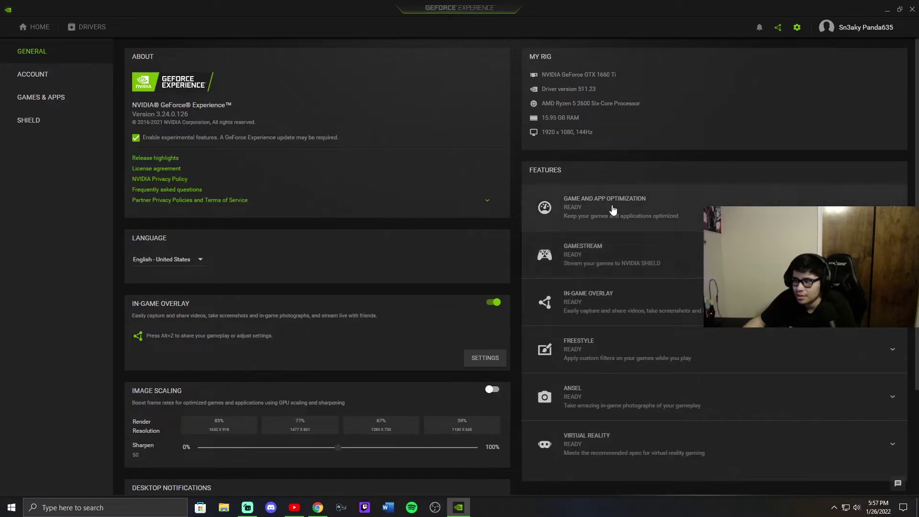
{"action": "left_click", "coordinate": [608, 297]}
{"action": "left_click", "coordinate": [618, 313]}
{"action": "left_click", "coordinate": [602, 357]}
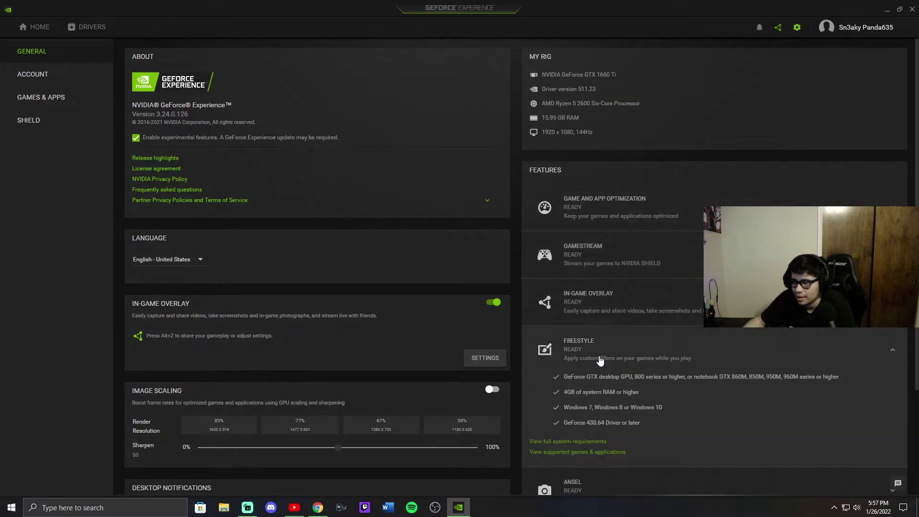
{"action": "scroll", "coordinate": [606, 354], "scroll_direction": "down", "scroll_amount": 1}
{"action": "left_click", "coordinate": [623, 300]}
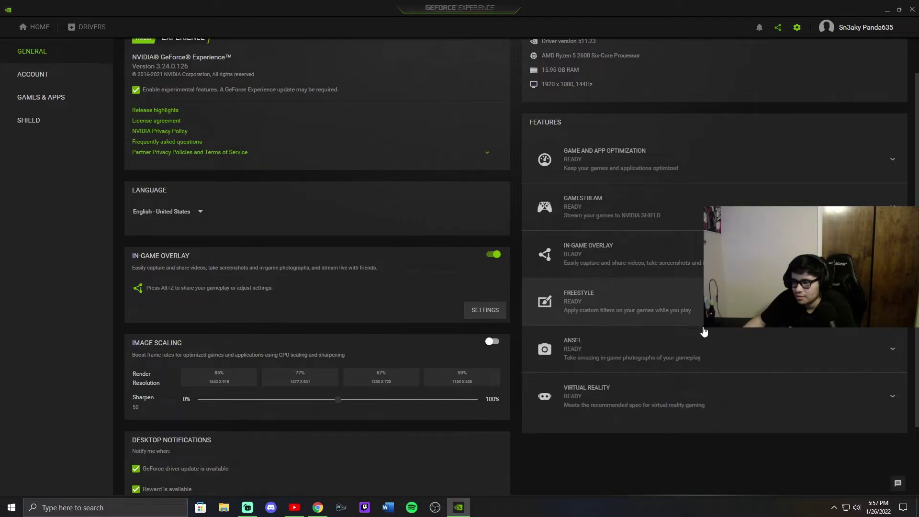
{"action": "scroll", "coordinate": [397, 359], "scroll_direction": "down", "scroll_amount": 1}
{"action": "scroll", "coordinate": [396, 359], "scroll_direction": "up", "scroll_amount": 2}
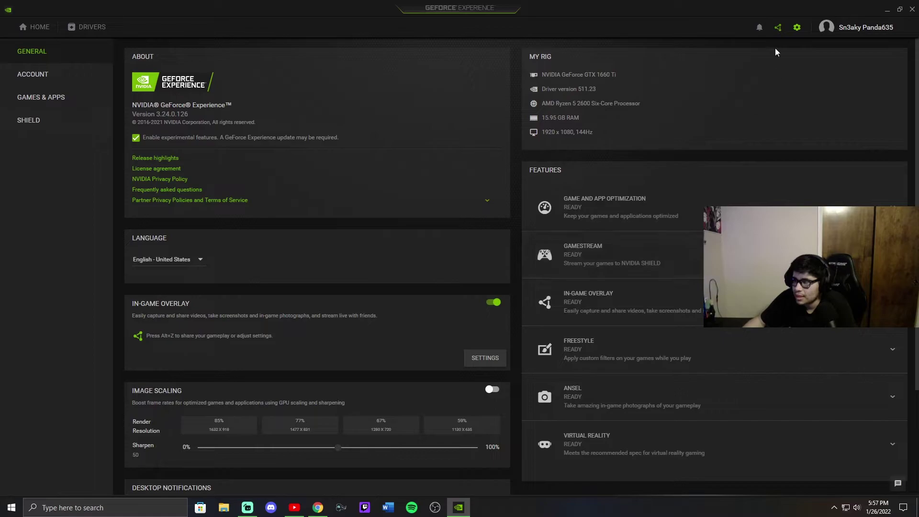
Bring up the sharing overlay, close it, and open the overlay Settings.
{"action": "left_click", "coordinate": [779, 29]}
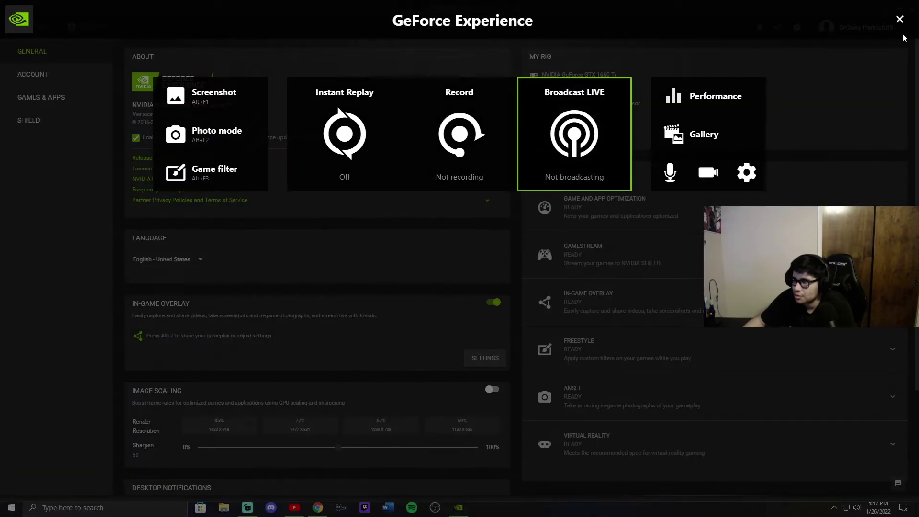
{"action": "left_click", "coordinate": [900, 20]}
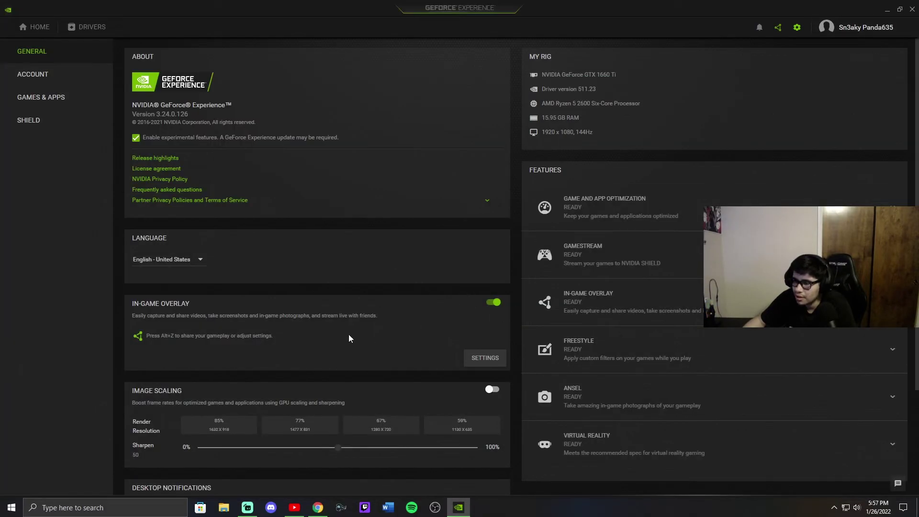
{"action": "left_click", "coordinate": [485, 357]}
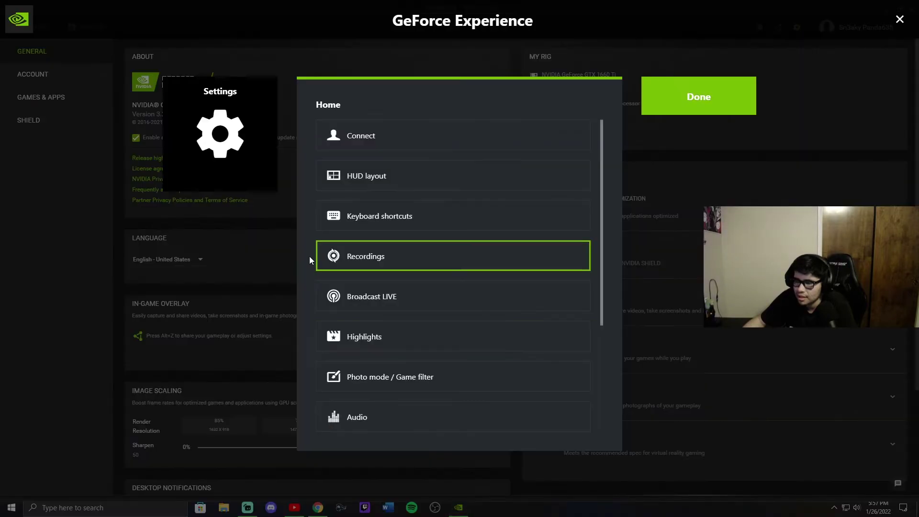
Check the Connect accounts, confirming only Twitch is connected, then return to the Settings list.
{"action": "left_click", "coordinate": [394, 138]}
{"action": "left_click", "coordinate": [704, 146]}
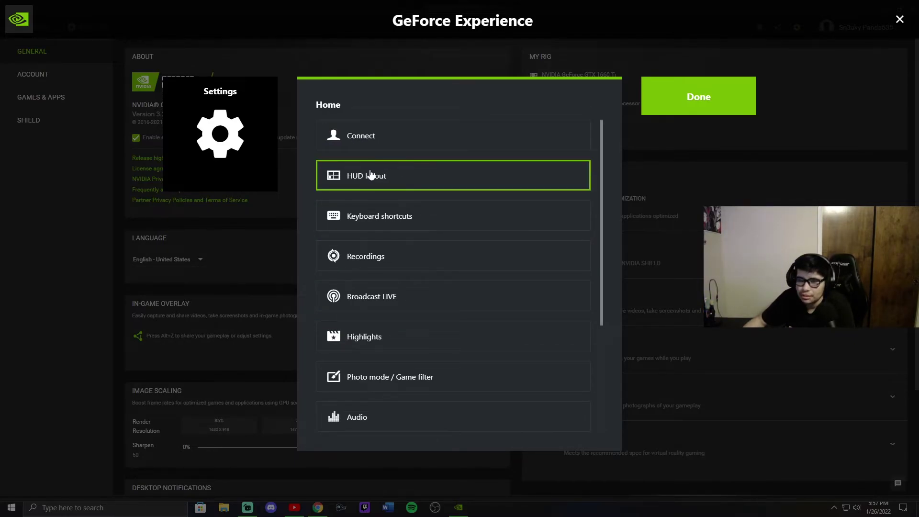
{"action": "left_click", "coordinate": [382, 142]}
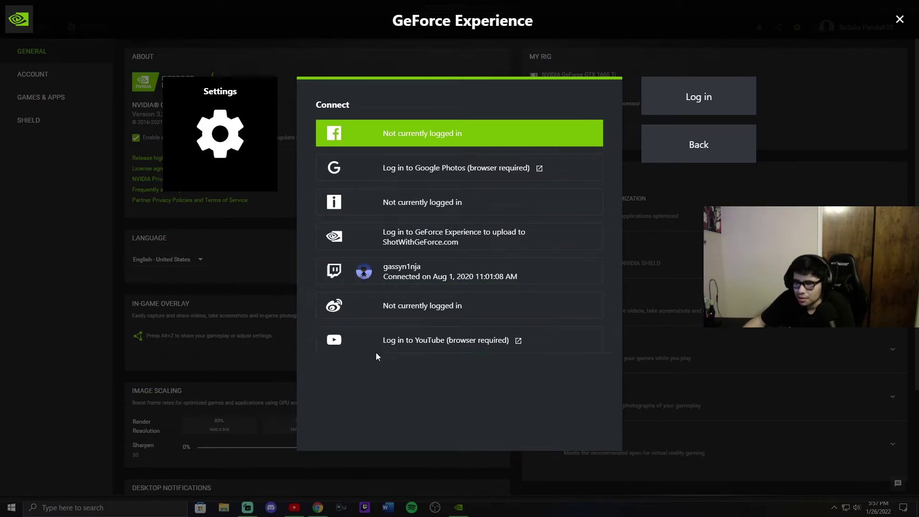
{"action": "left_click", "coordinate": [723, 158]}
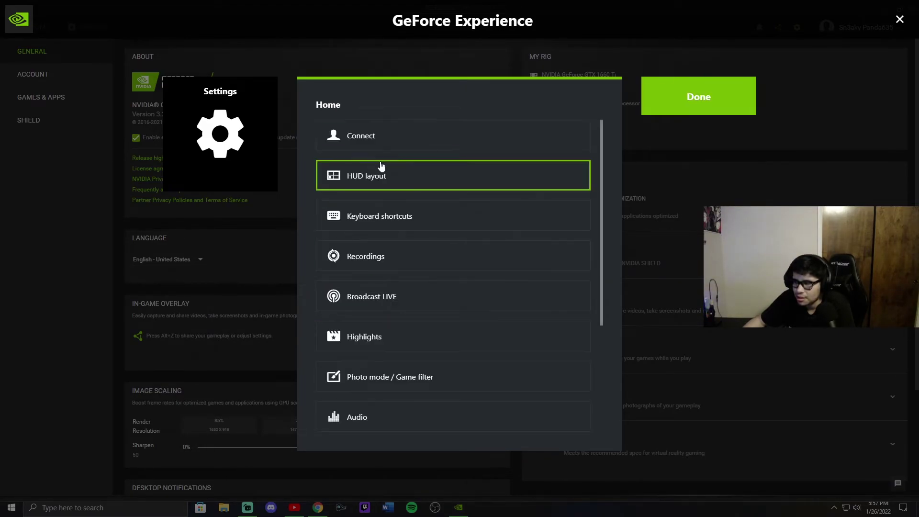
In HUD layout, try the Performance readout bottom-left as Basic, Advanced and Latency, then turn it Off.
{"action": "left_click", "coordinate": [380, 172]}
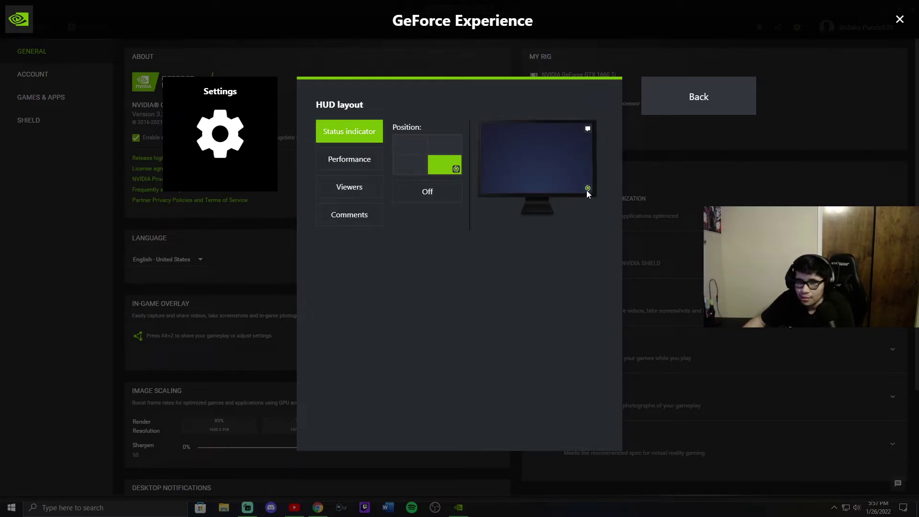
{"action": "left_click", "coordinate": [369, 163]}
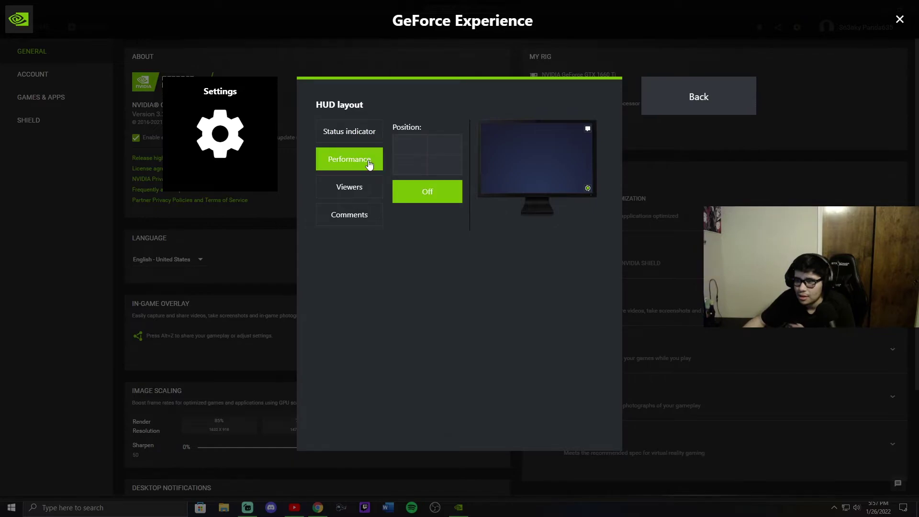
{"action": "left_click", "coordinate": [419, 163]}
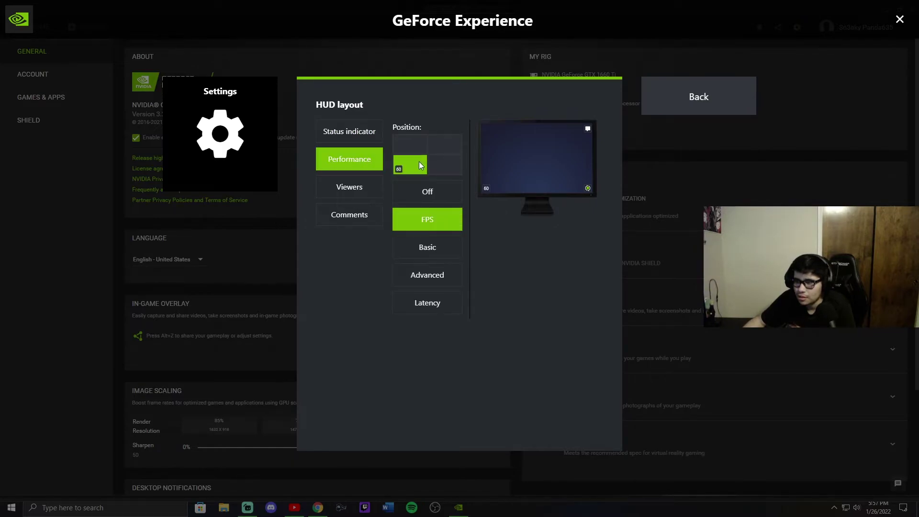
{"action": "left_click", "coordinate": [433, 246]}
{"action": "left_click", "coordinate": [432, 274]}
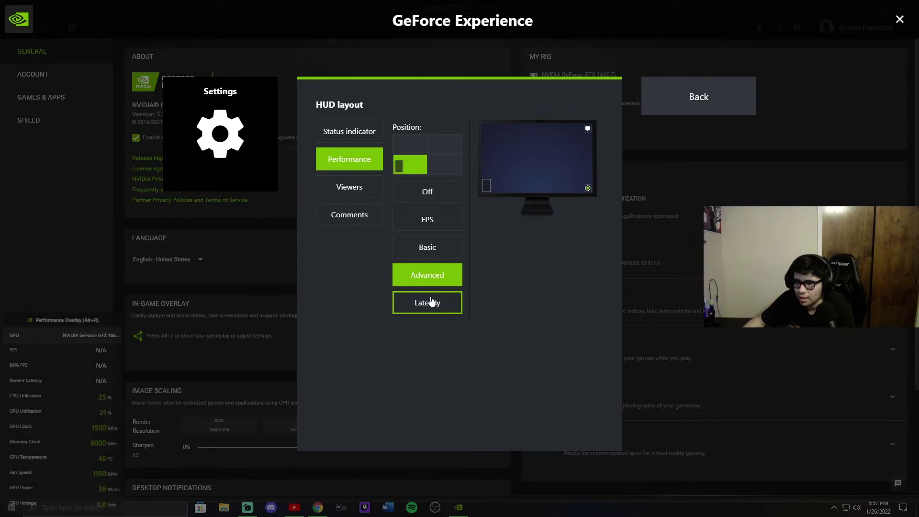
{"action": "left_click", "coordinate": [434, 312]}
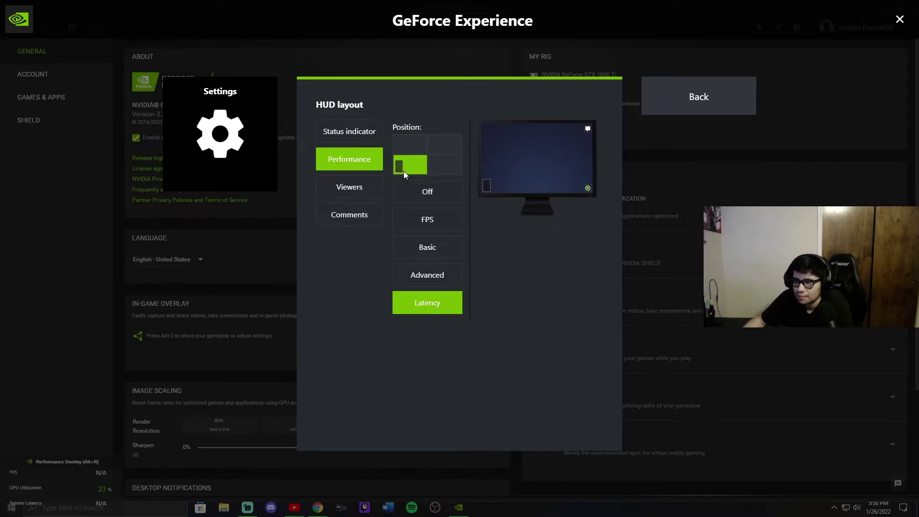
{"action": "left_click", "coordinate": [423, 191]}
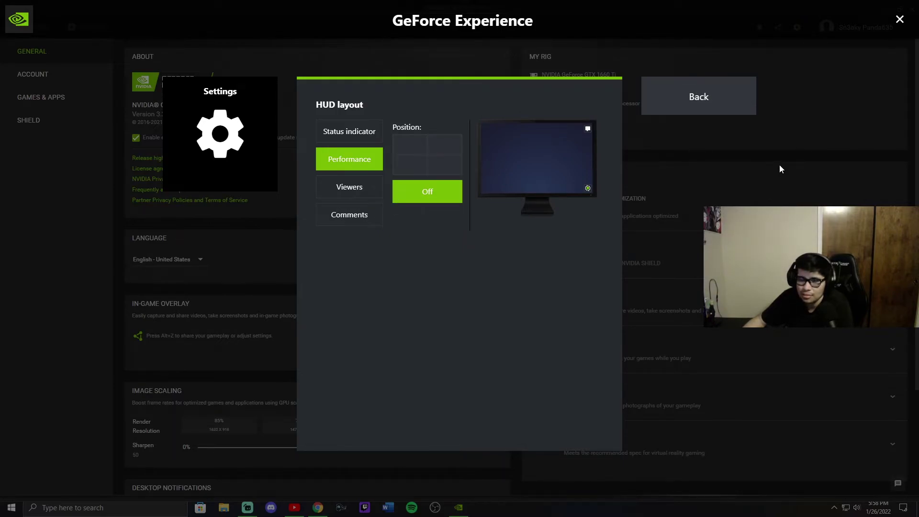
Leave Viewers count and Comments Off, confirm the status indicator sits bottom-right, and go back.
{"action": "left_click", "coordinate": [359, 188]}
{"action": "left_click", "coordinate": [411, 163]}
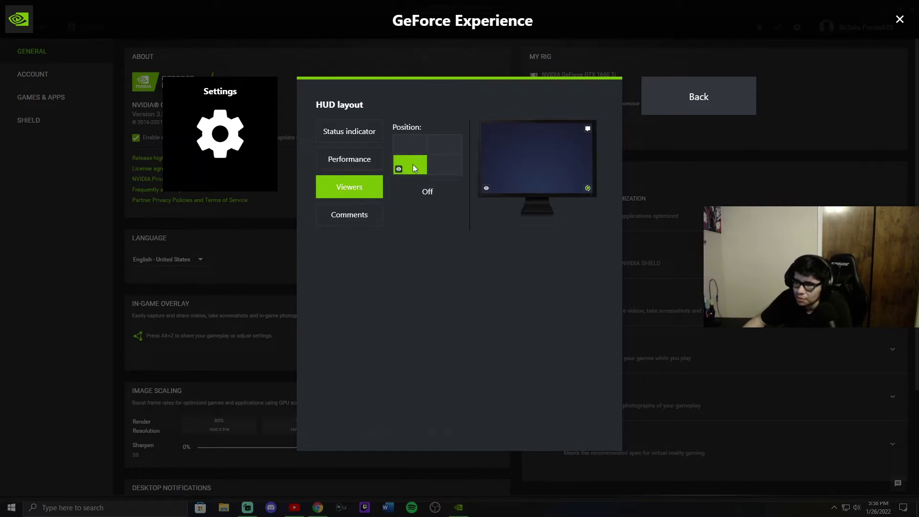
{"action": "left_click", "coordinate": [421, 193]}
{"action": "left_click", "coordinate": [348, 220]}
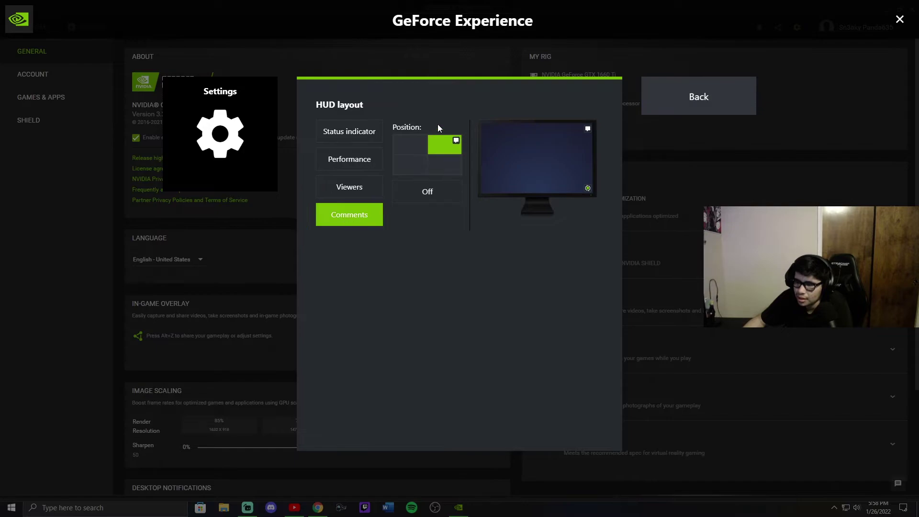
{"action": "left_click", "coordinate": [432, 197]}
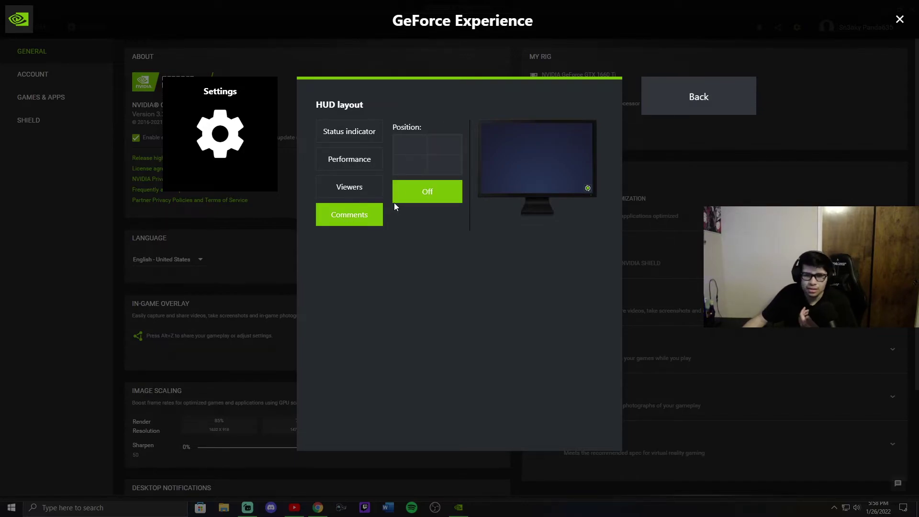
{"action": "left_click", "coordinate": [360, 131]}
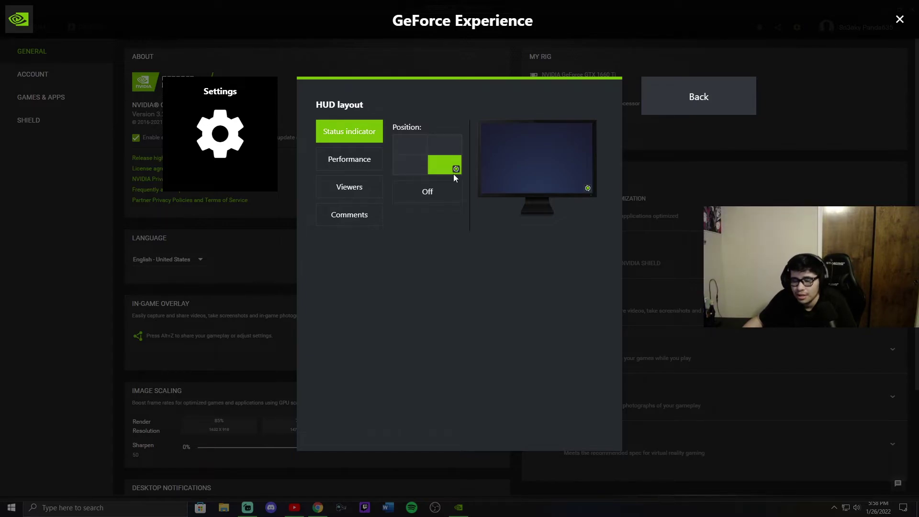
{"action": "left_click", "coordinate": [712, 106]}
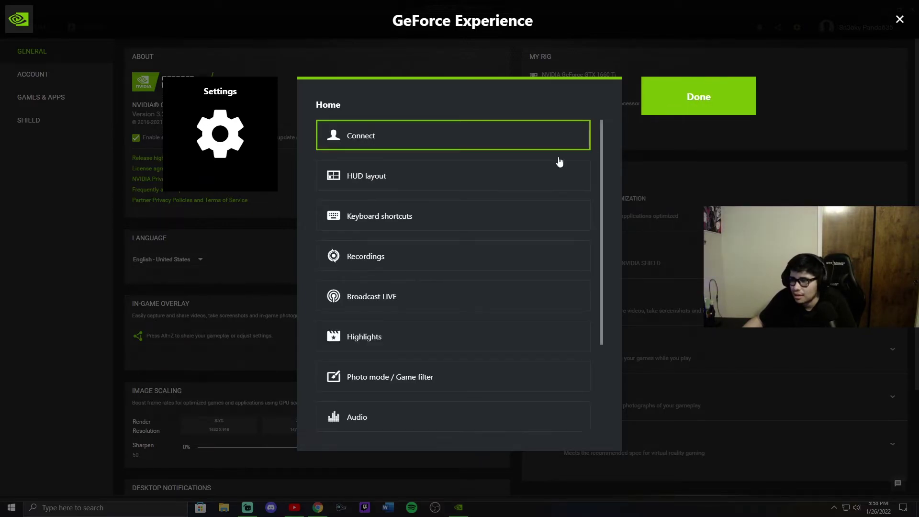
{"action": "left_click", "coordinate": [405, 222]}
{"action": "scroll", "coordinate": [411, 257], "scroll_direction": "down", "scroll_amount": 5}
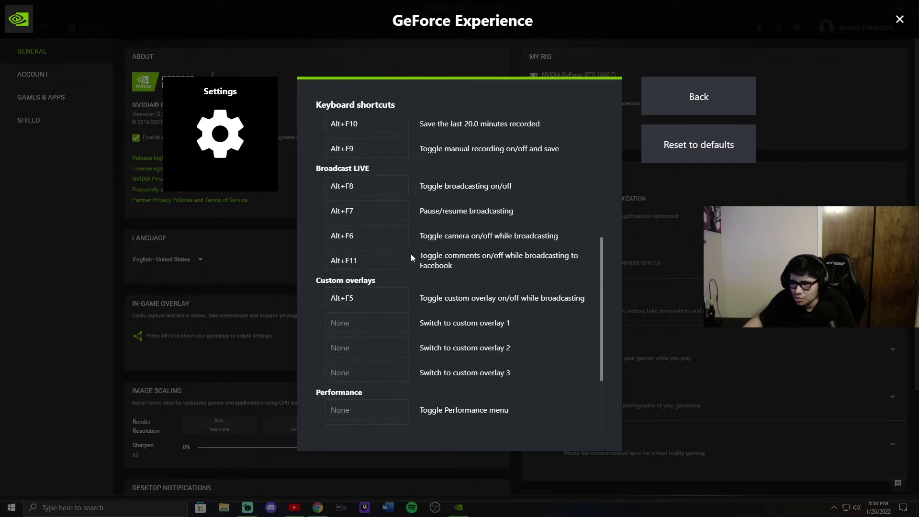
{"action": "scroll", "coordinate": [410, 258], "scroll_direction": "down", "scroll_amount": 1}
{"action": "scroll", "coordinate": [406, 237], "scroll_direction": "up", "scroll_amount": 7}
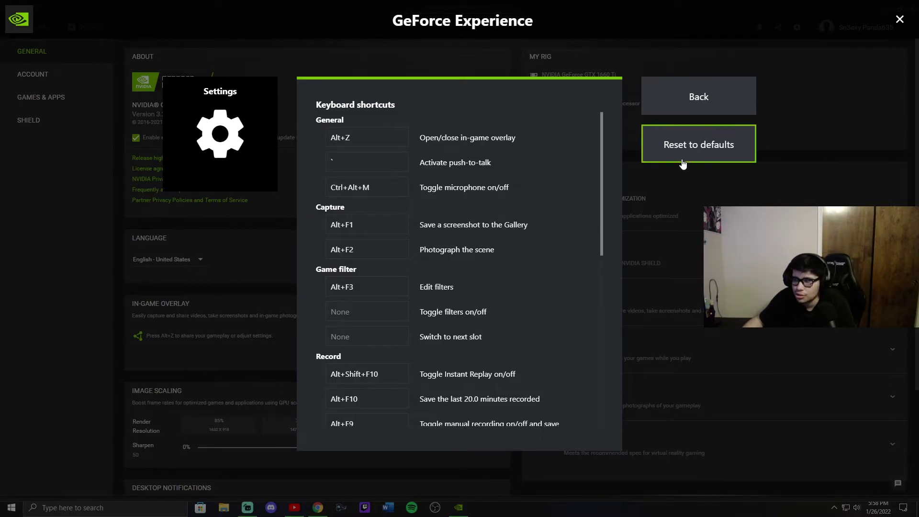
{"action": "left_click", "coordinate": [704, 97]}
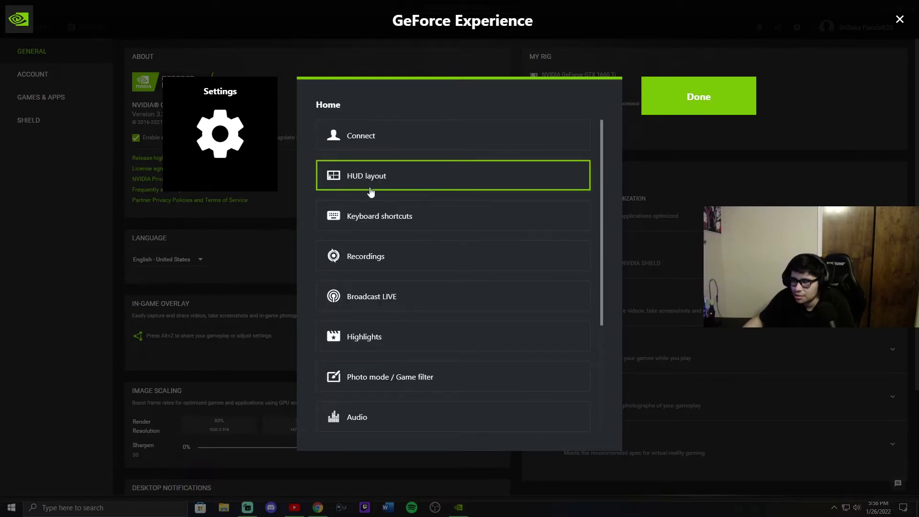
{"action": "left_click", "coordinate": [365, 258]}
{"action": "left_click", "coordinate": [699, 86]}
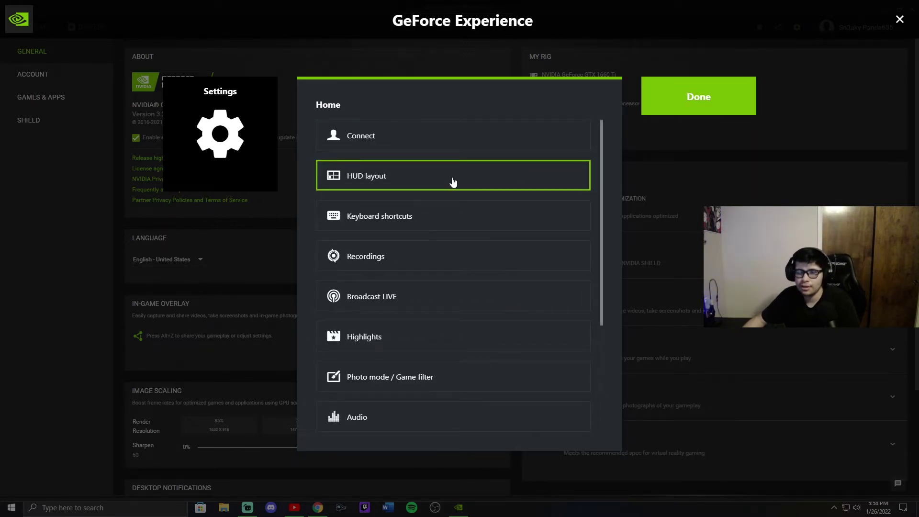
{"action": "scroll", "coordinate": [388, 210], "scroll_direction": "down", "scroll_amount": 2}
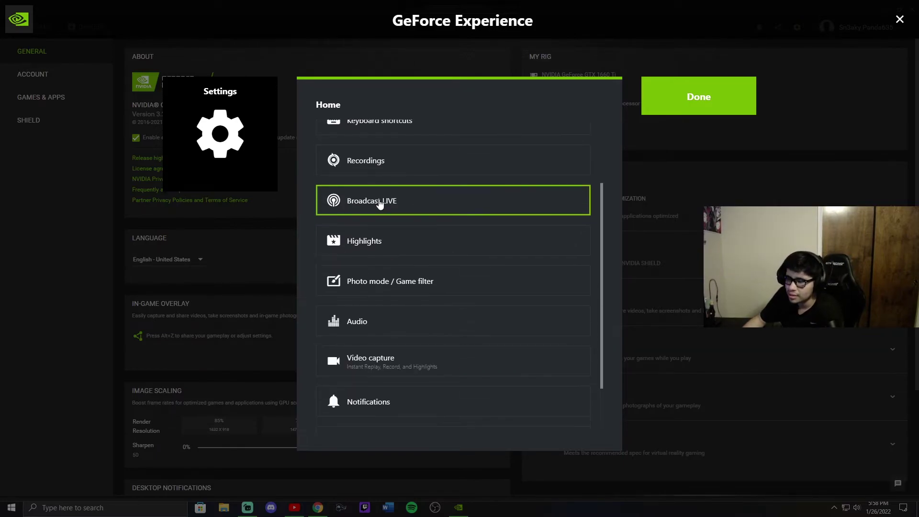
{"action": "left_click", "coordinate": [383, 202]}
{"action": "scroll", "coordinate": [409, 116], "scroll_direction": "down", "scroll_amount": 3}
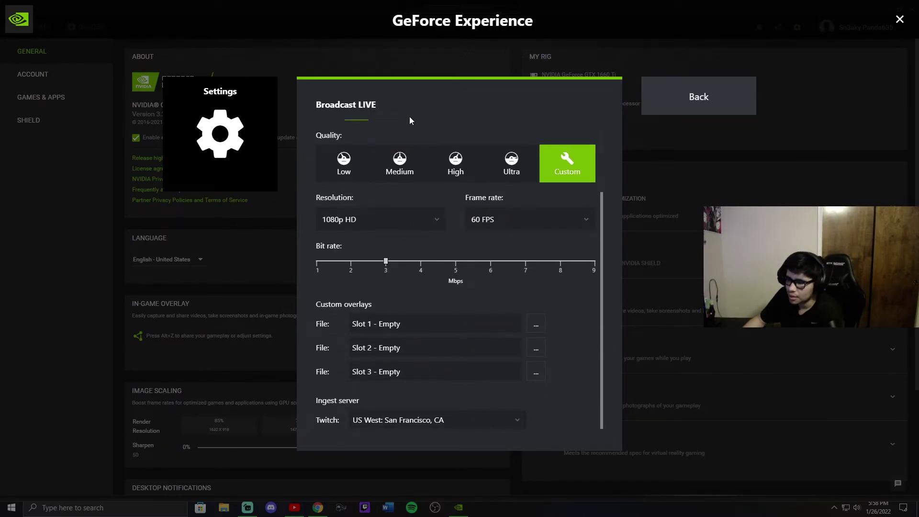
{"action": "left_click", "coordinate": [721, 106]}
{"action": "scroll", "coordinate": [407, 254], "scroll_direction": "down", "scroll_amount": 2}
{"action": "left_click", "coordinate": [376, 245]}
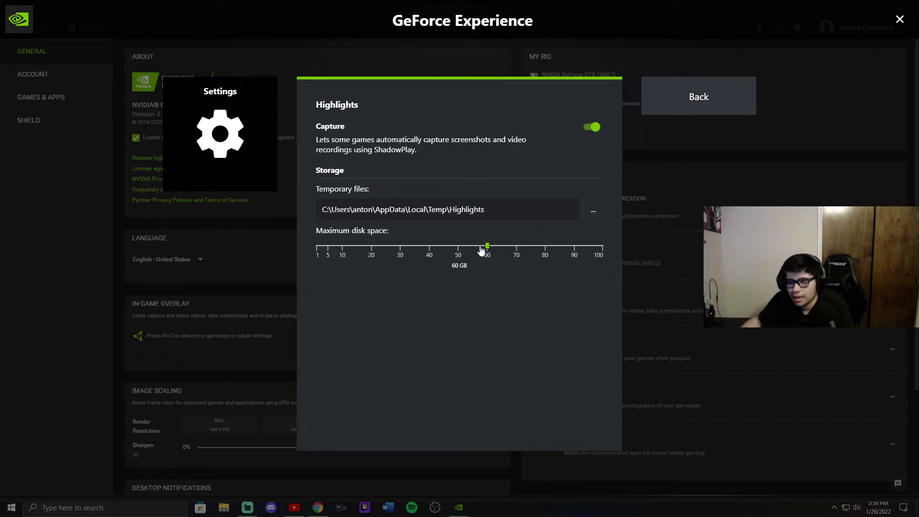
{"action": "left_click", "coordinate": [680, 111]}
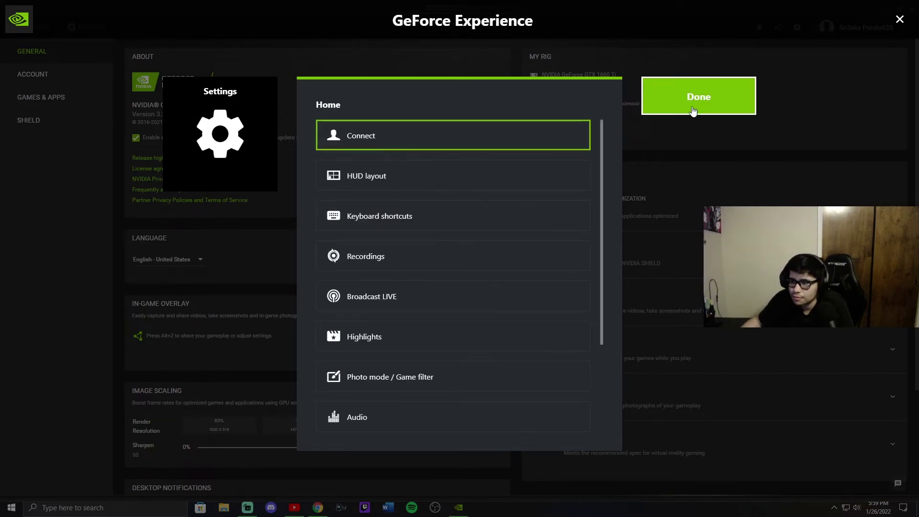
Review the Audio settings: system and microphone volume 100%, single audio track.
{"action": "scroll", "coordinate": [361, 261], "scroll_direction": "down", "scroll_amount": 2}
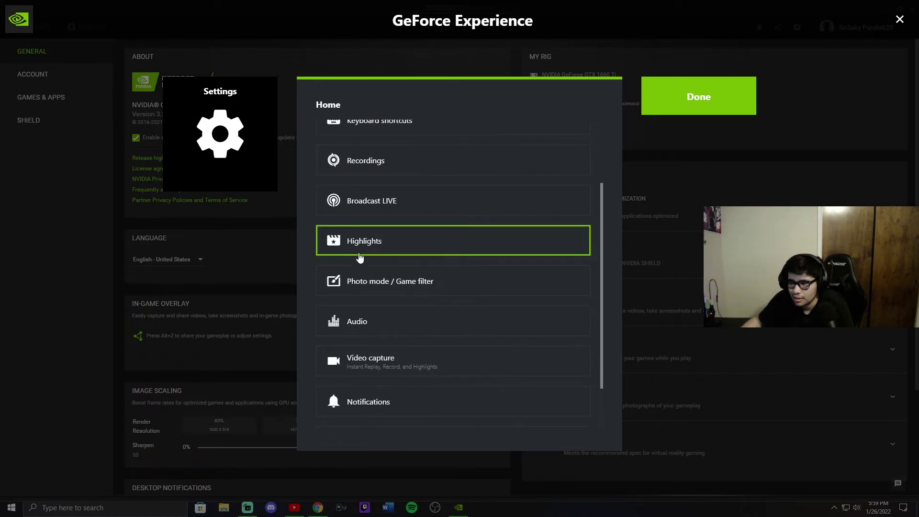
{"action": "scroll", "coordinate": [361, 255], "scroll_direction": "down", "scroll_amount": 1}
{"action": "scroll", "coordinate": [362, 257], "scroll_direction": "down", "scroll_amount": 1}
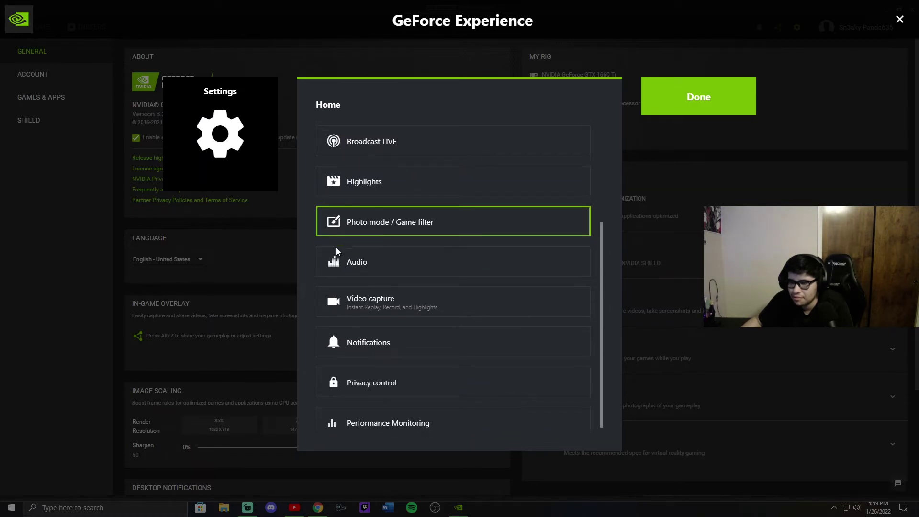
{"action": "left_click", "coordinate": [362, 259]}
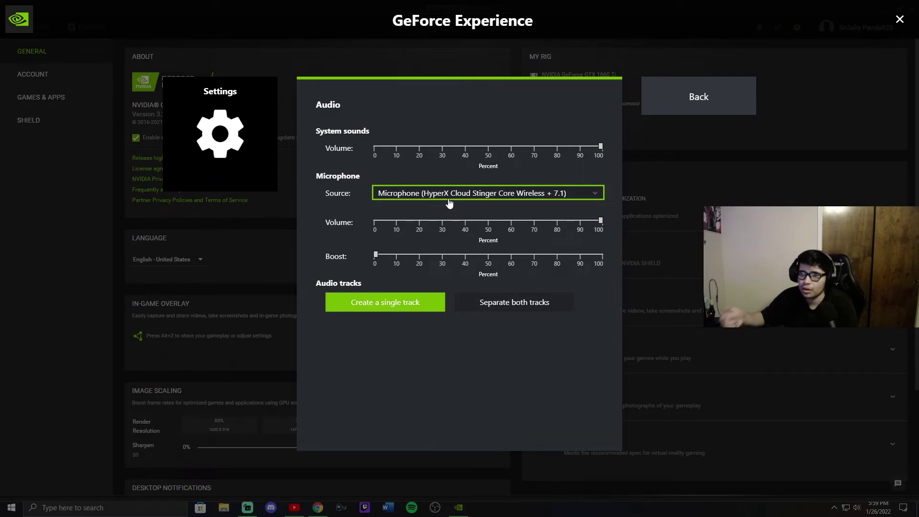
Close the overlay Settings and show the Record tile's Start and Settings options.
{"action": "left_click", "coordinate": [701, 113]}
{"action": "left_click", "coordinate": [686, 108]}
{"action": "left_click", "coordinate": [455, 135]}
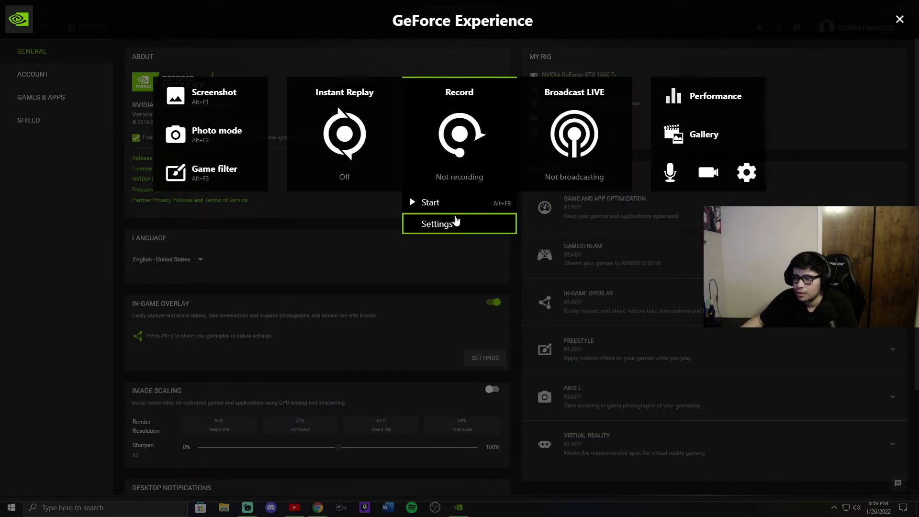
{"action": "left_click", "coordinate": [455, 220]}
{"action": "left_click", "coordinate": [688, 147]}
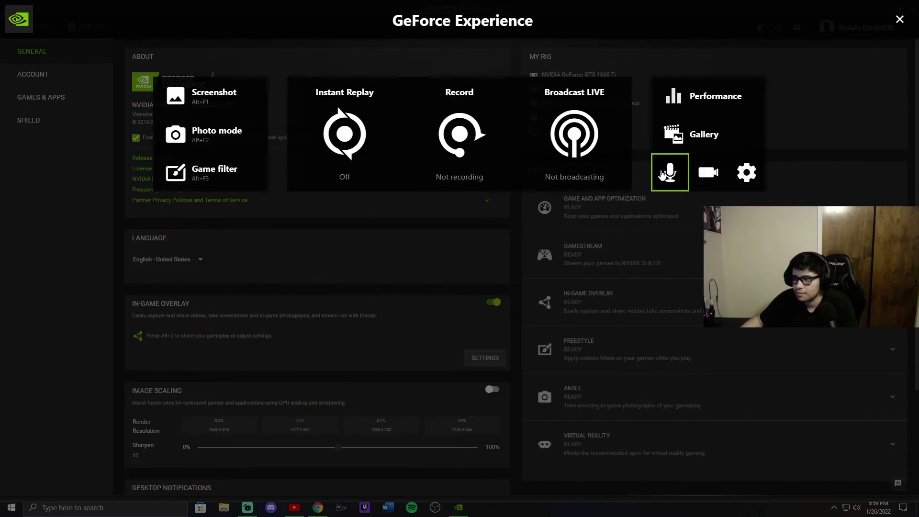
{"action": "left_click", "coordinate": [679, 171]}
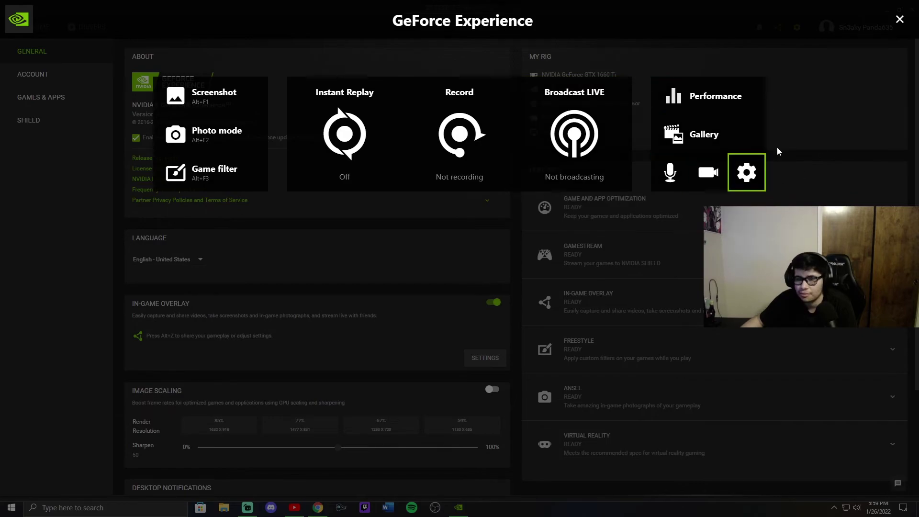
{"action": "mouse_move", "coordinate": [703, 174]}
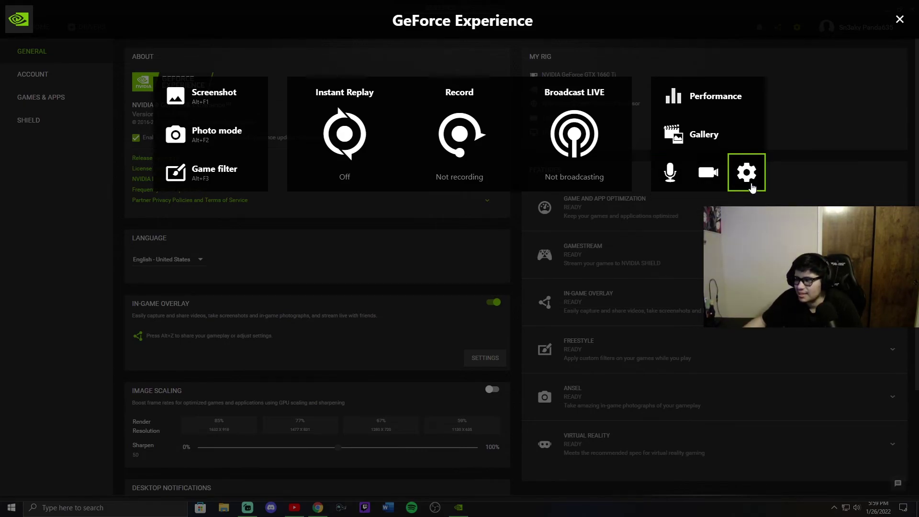
{"action": "left_click", "coordinate": [703, 136]}
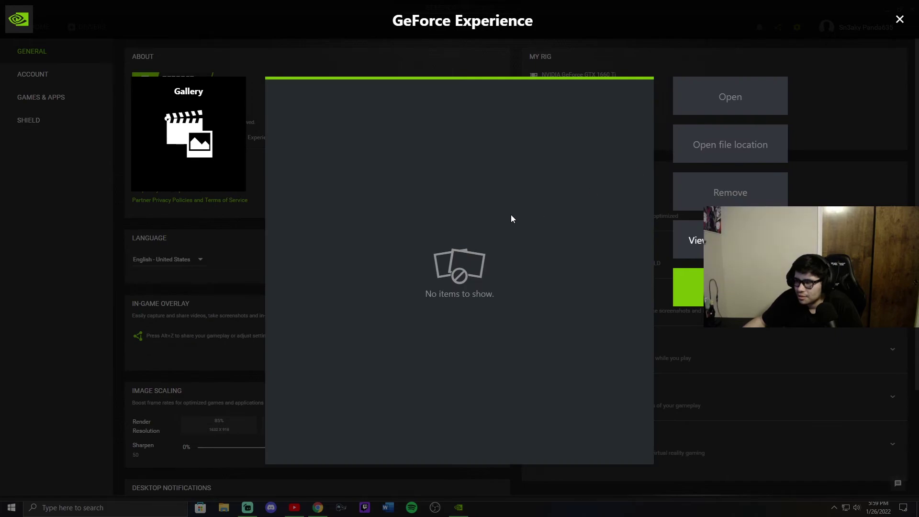
{"action": "key", "text": "Escape"}
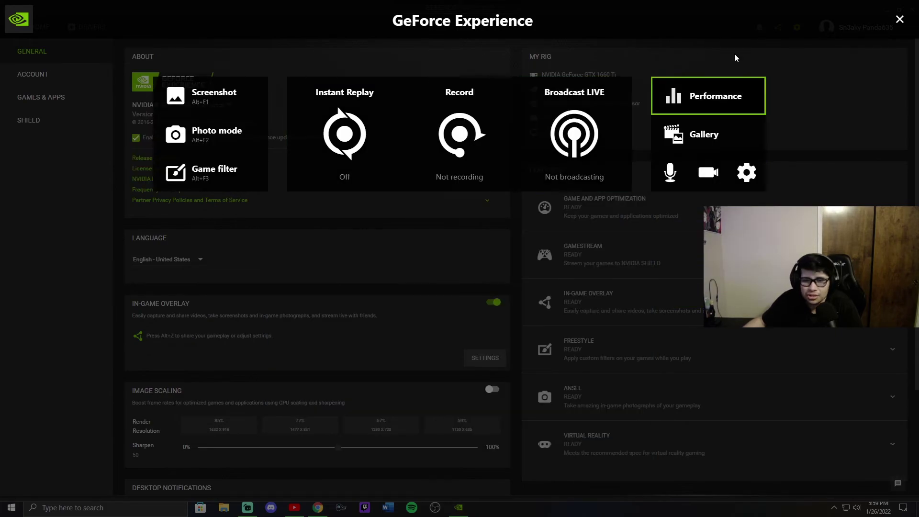
{"action": "left_click", "coordinate": [746, 172]}
{"action": "scroll", "coordinate": [421, 268], "scroll_direction": "down", "scroll_amount": 3}
{"action": "left_click", "coordinate": [379, 344]}
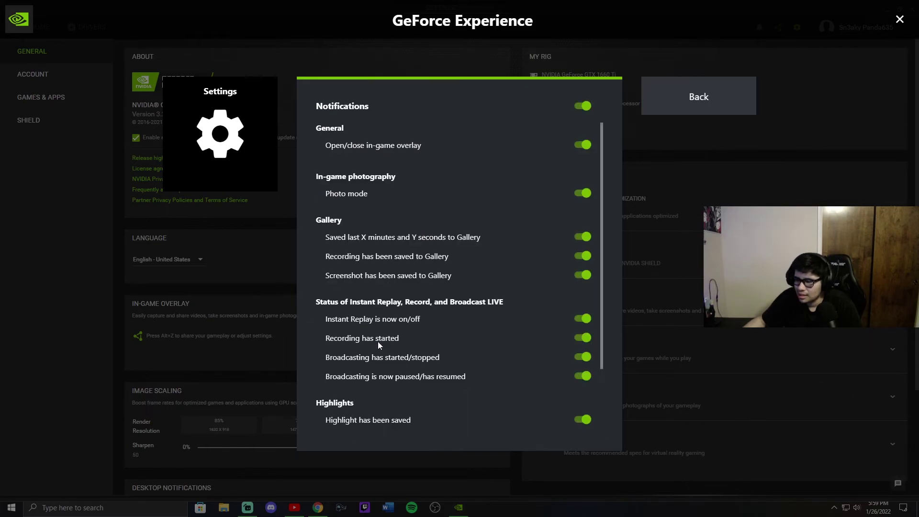
{"action": "scroll", "coordinate": [377, 272], "scroll_direction": "down", "scroll_amount": 2}
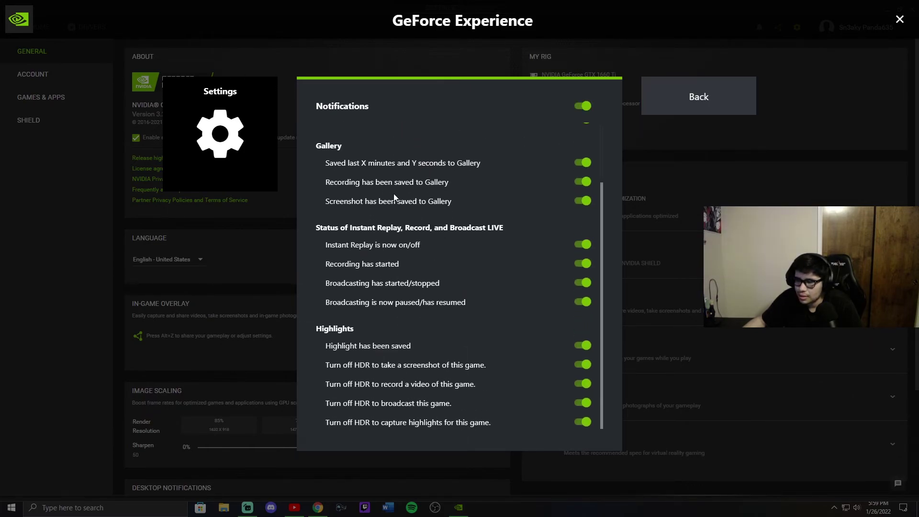
{"action": "scroll", "coordinate": [394, 194], "scroll_direction": "up", "scroll_amount": 2}
{"action": "left_click", "coordinate": [699, 96]}
{"action": "scroll", "coordinate": [375, 418], "scroll_direction": "down", "scroll_amount": 3}
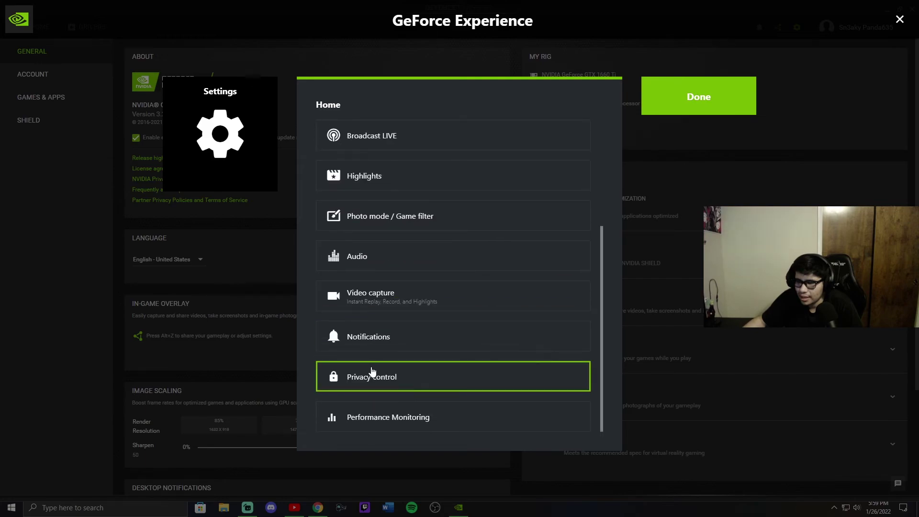
{"action": "left_click", "coordinate": [398, 375]}
{"action": "left_click", "coordinate": [592, 127]}
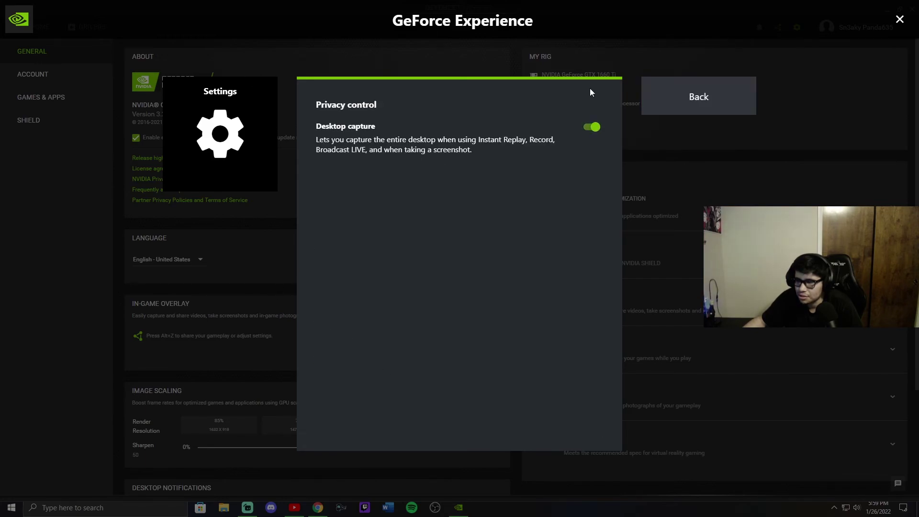
{"action": "left_click", "coordinate": [704, 110]}
{"action": "scroll", "coordinate": [358, 415], "scroll_direction": "down", "scroll_amount": 3}
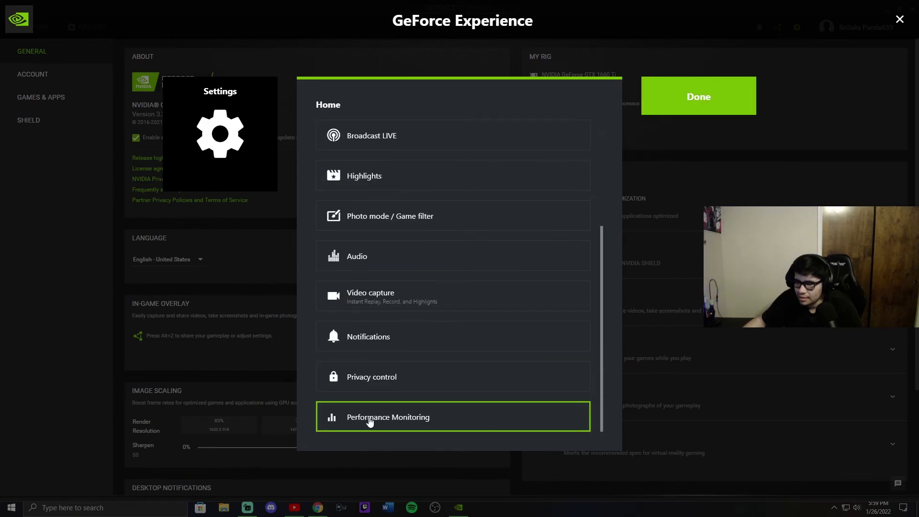
{"action": "left_click", "coordinate": [369, 419]}
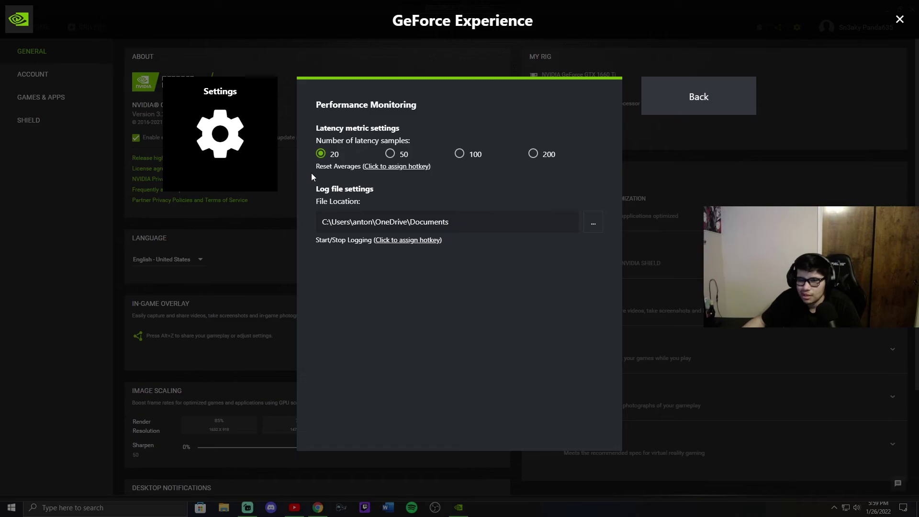
{"action": "left_click", "coordinate": [719, 106]}
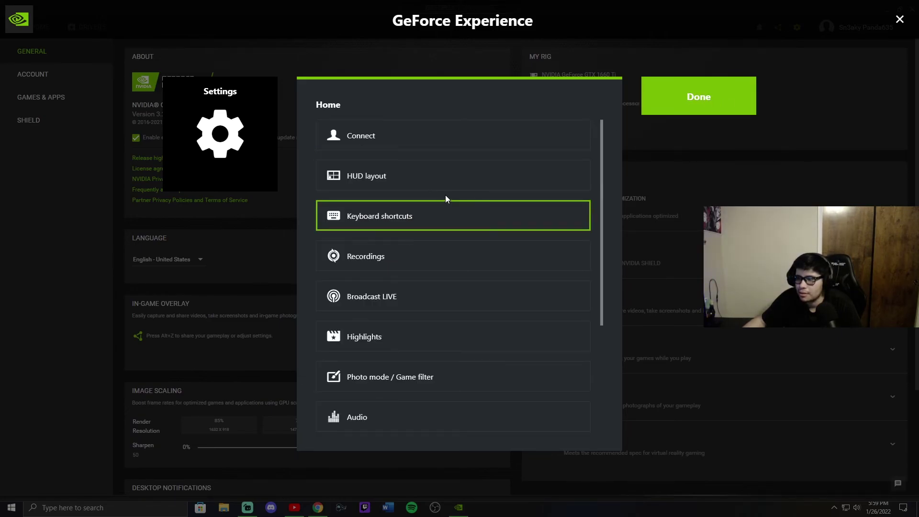
{"action": "left_click", "coordinate": [697, 97]}
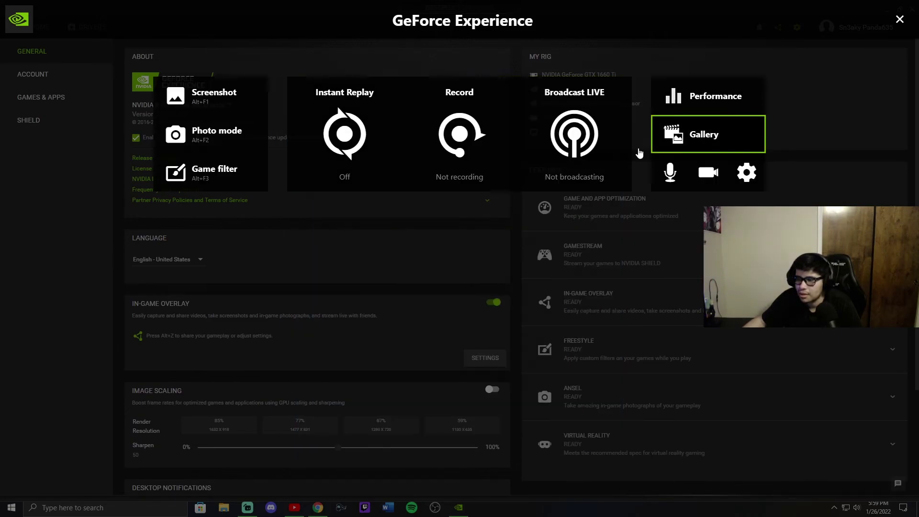
Close the in-game overlay, returning to the General settings page with In-Game Overlay on.
{"action": "left_click", "coordinate": [900, 19]}
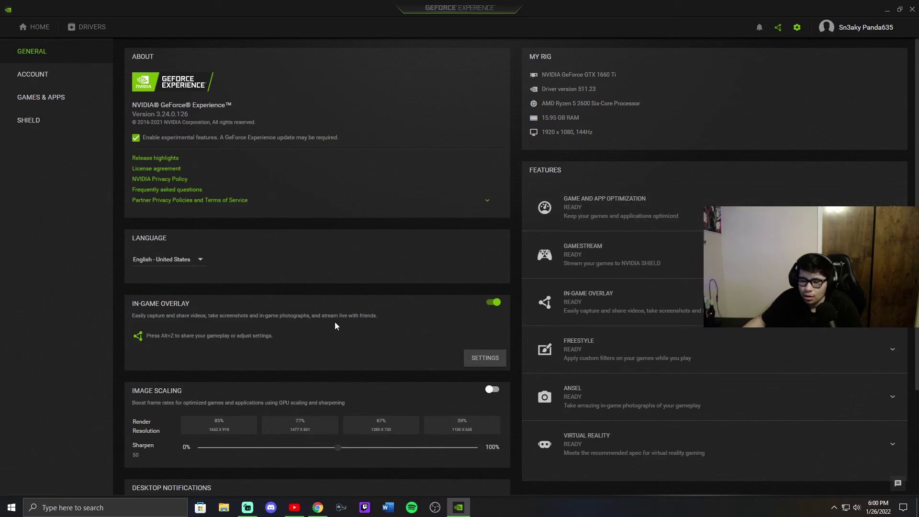